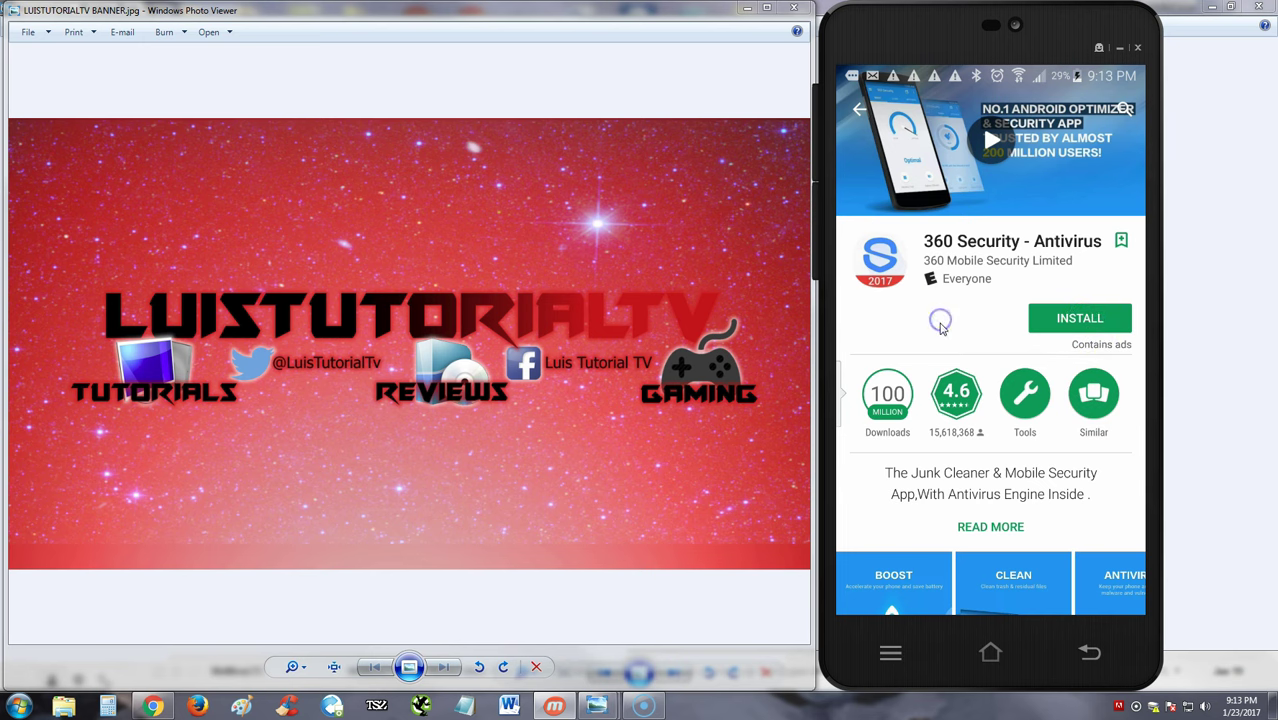
Browse the 360 Security - Antivirus listing in Google Play Store.
scroll(940, 325, "down", 1)
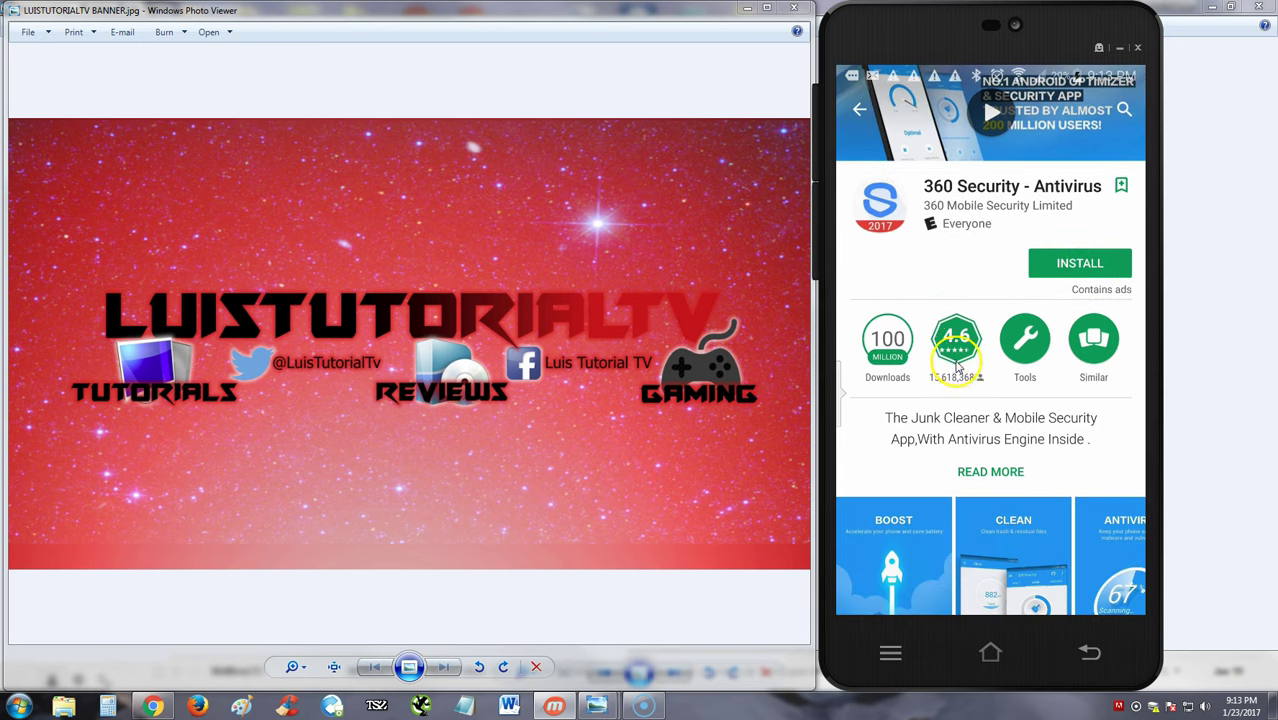
scroll(968, 368, "down", 1)
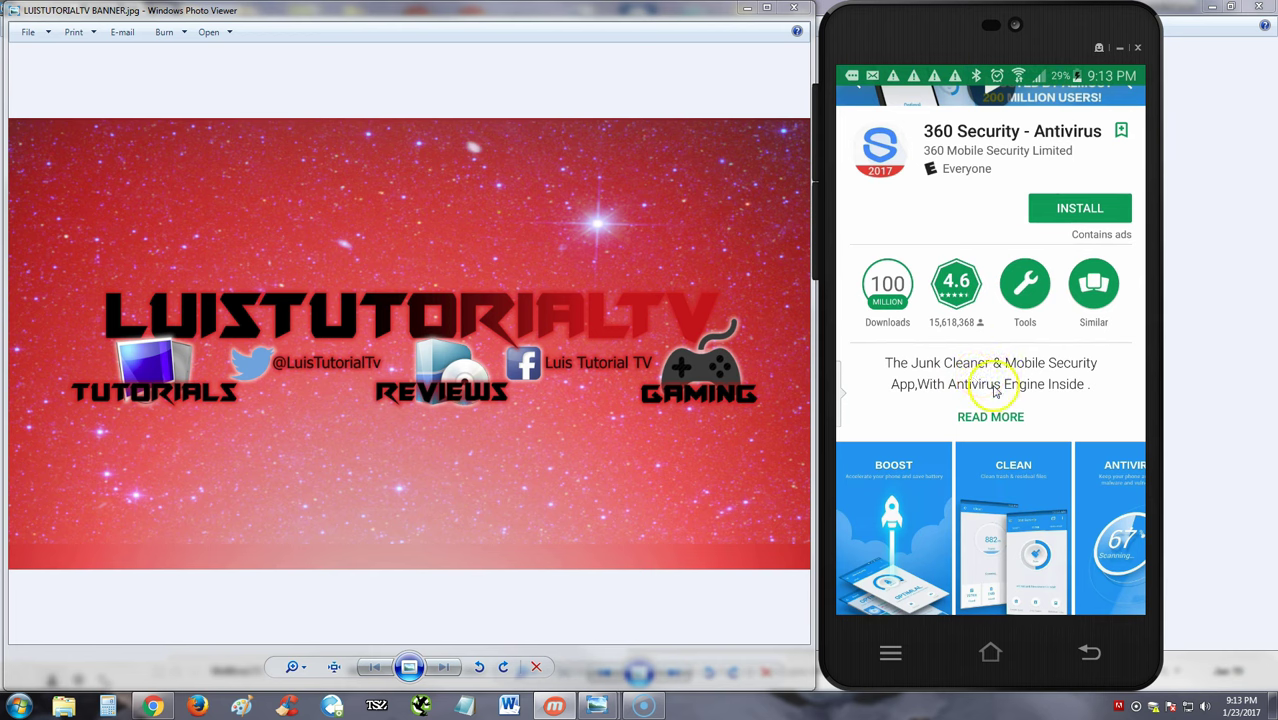
scroll(1007, 399, "down", 1)
scroll(1010, 390, "down", 1)
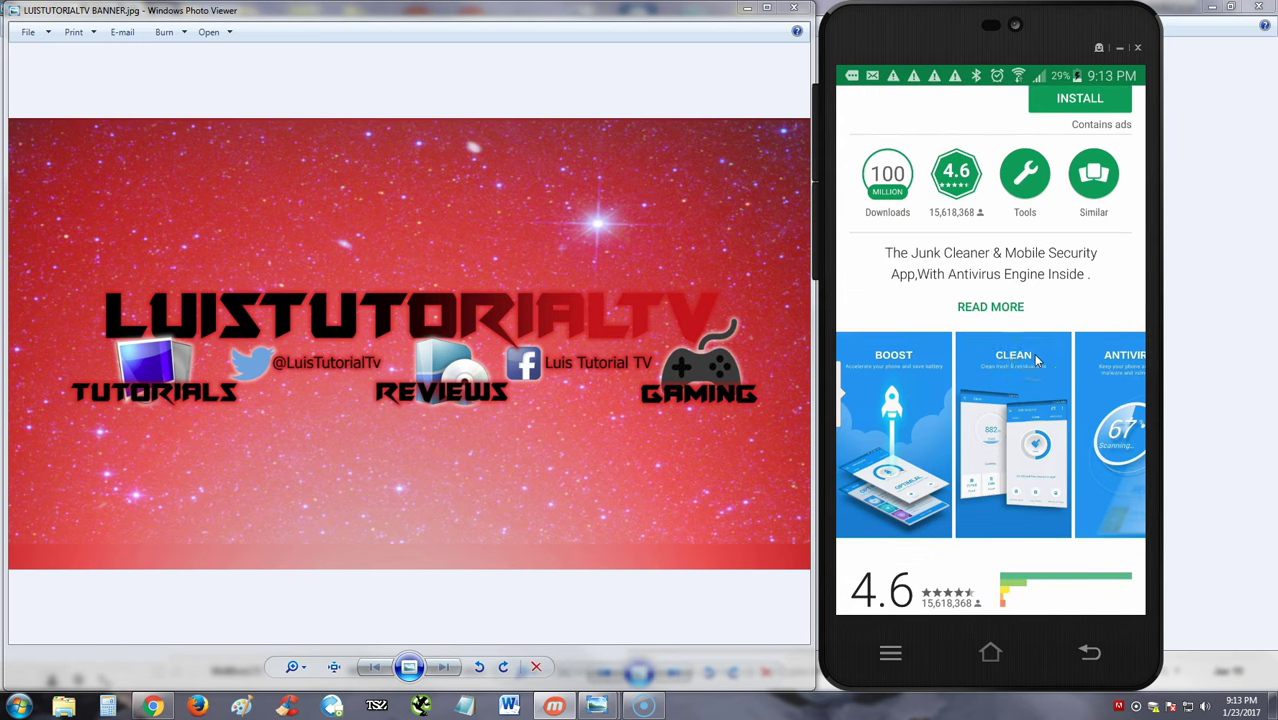
left_click(1013, 392)
scroll(1012, 393, "down", 4)
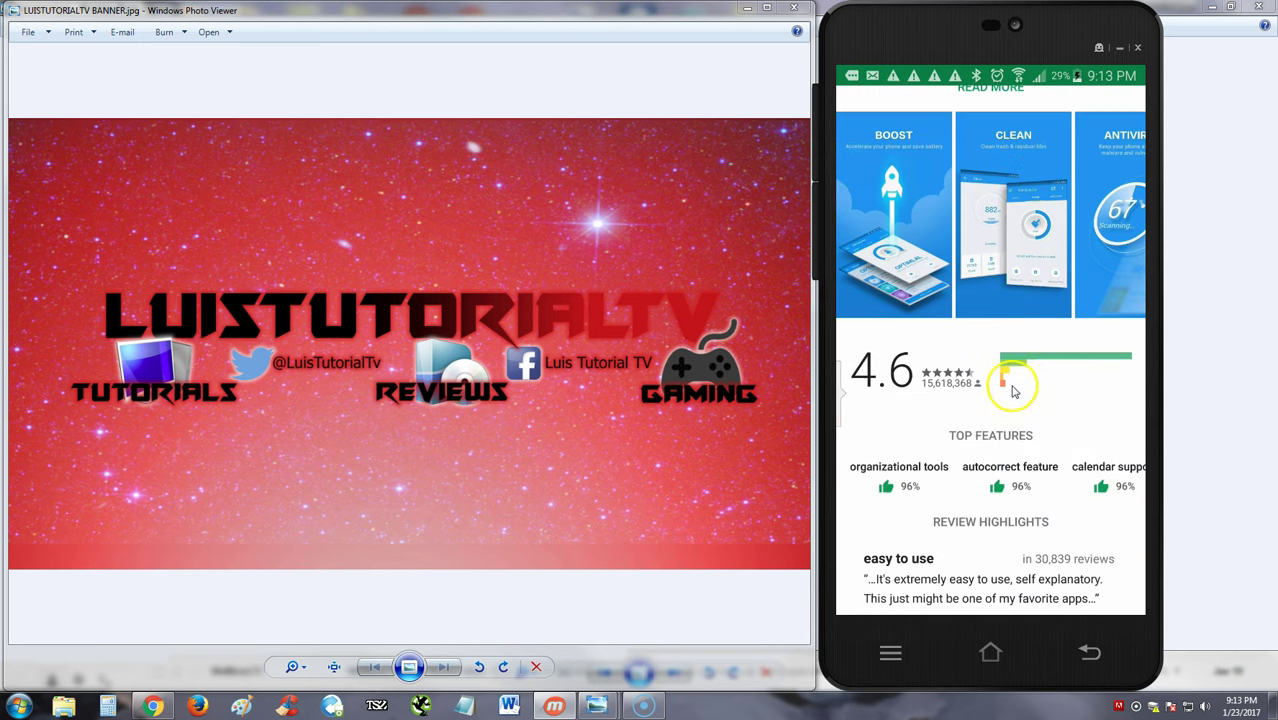
scroll(1012, 392, "down", 5)
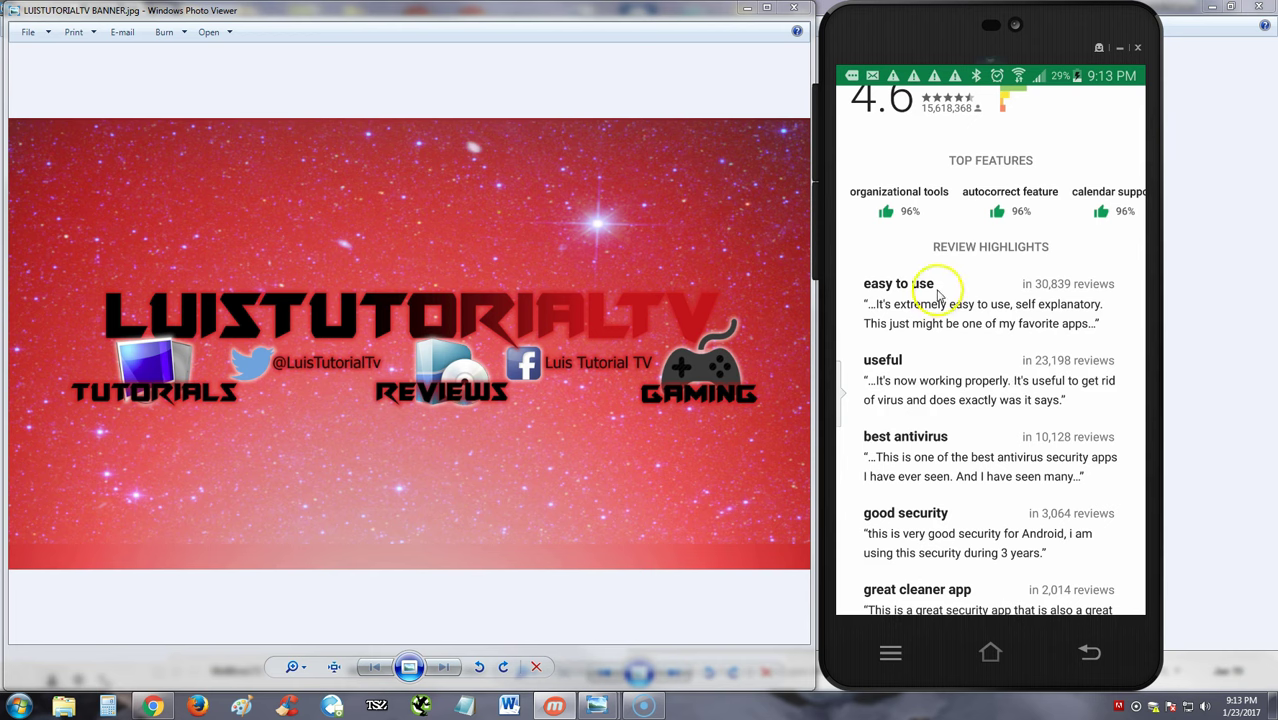
scroll(962, 392, "down", 2)
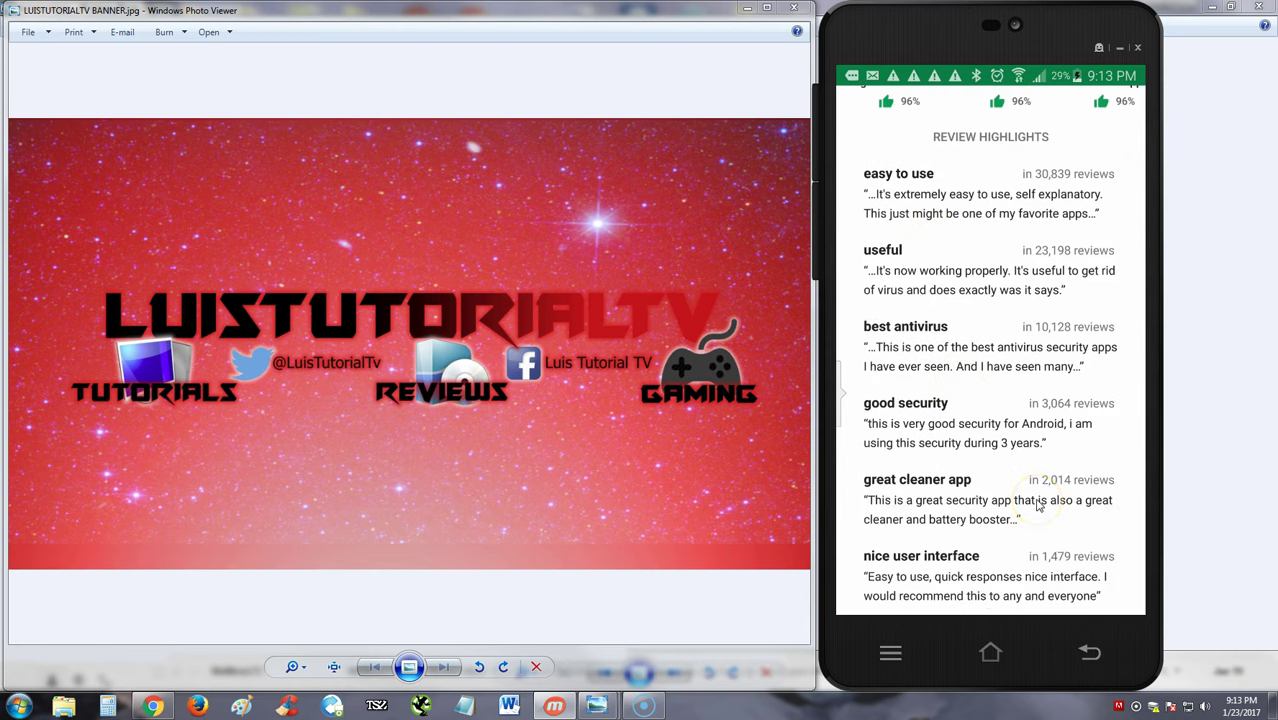
scroll(1038, 506, "up", 4)
scroll(1038, 505, "up", 6)
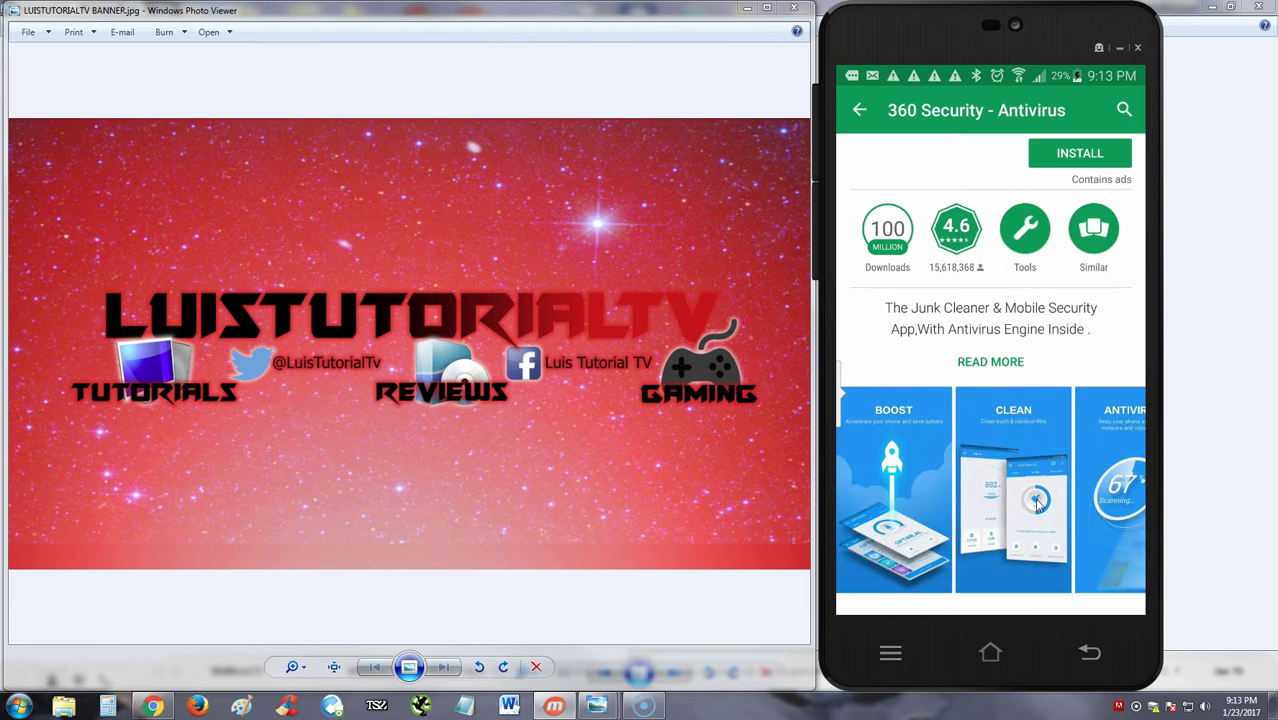
Install 360 Security - Antivirus, accepting the permissions it requests.
left_click(1066, 320)
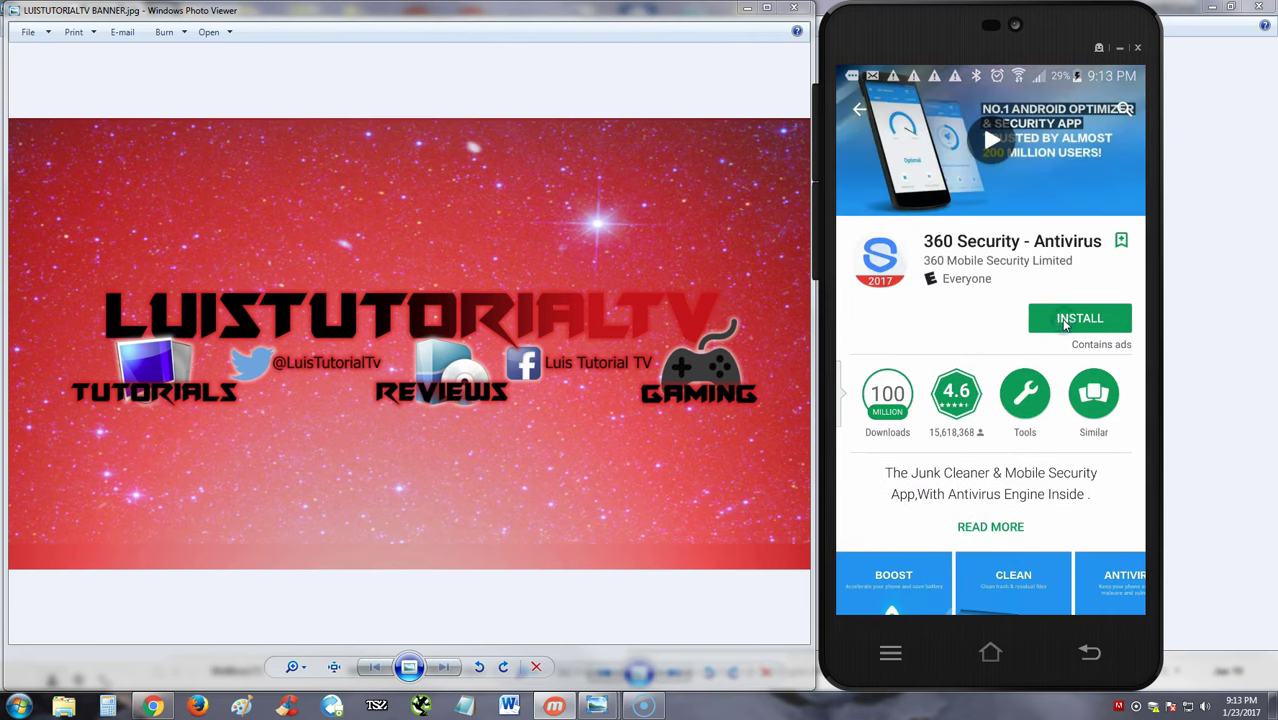
left_click(1066, 583)
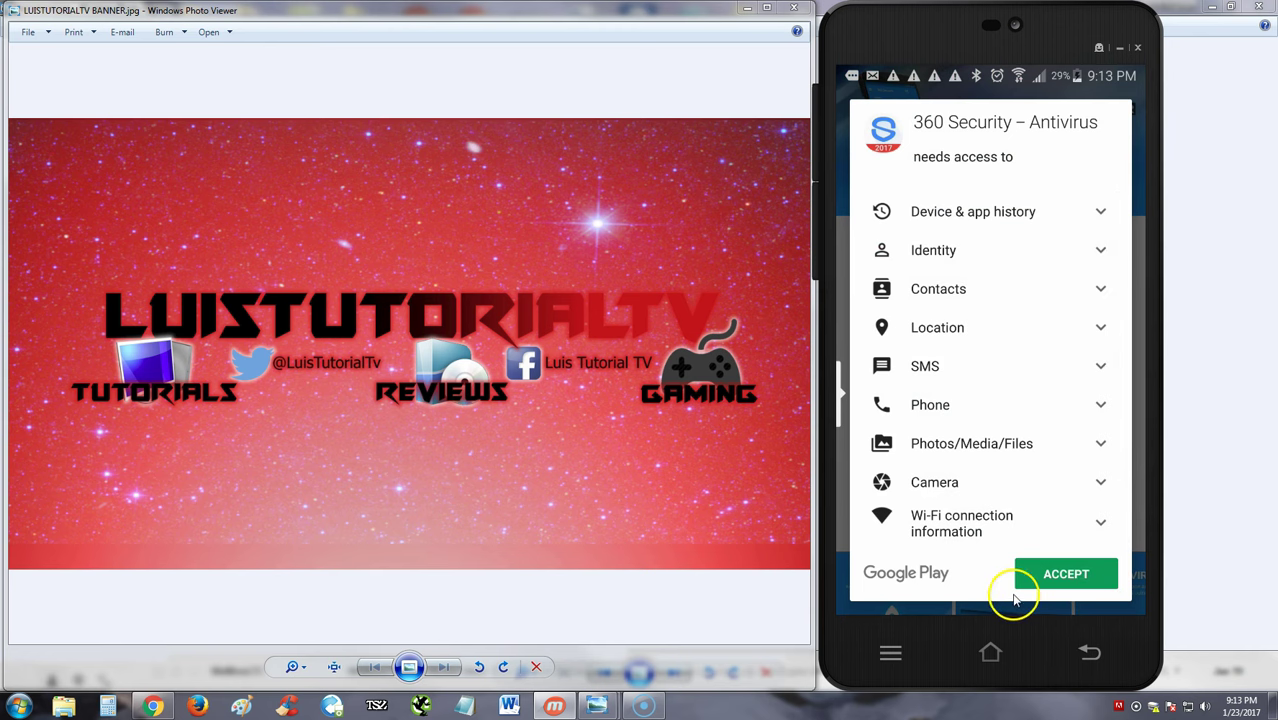
left_click(1068, 574)
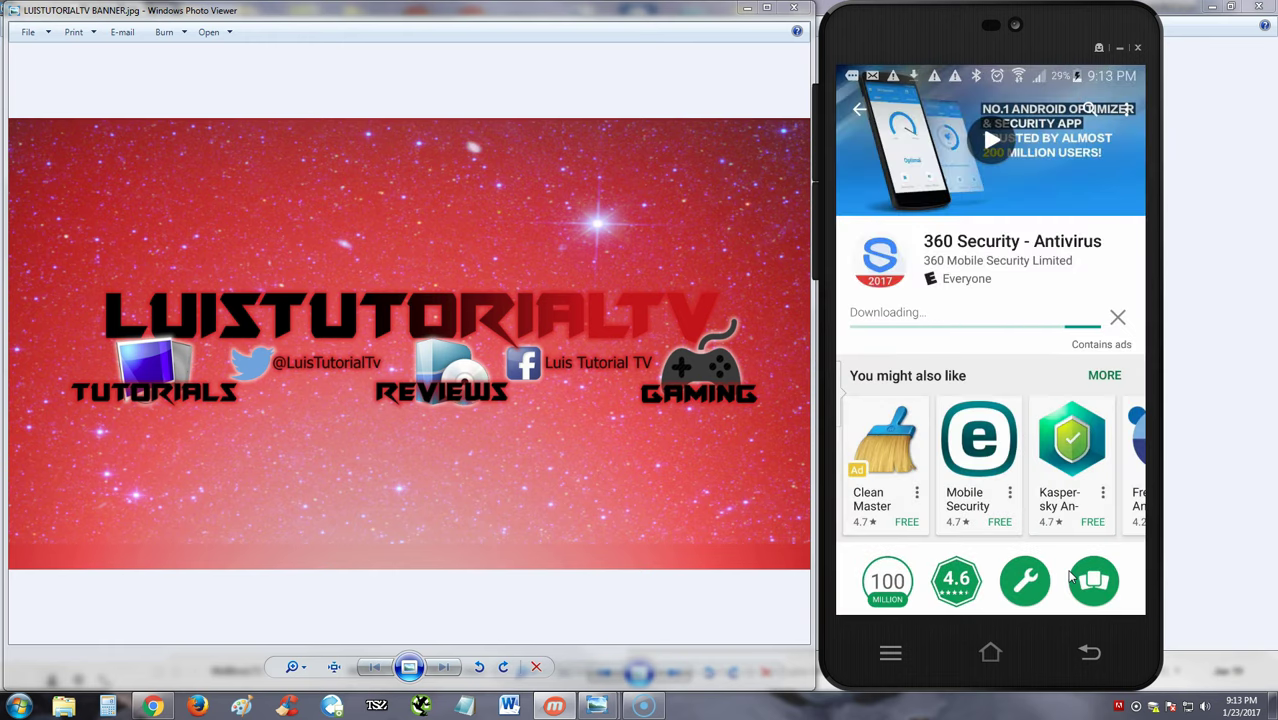
left_click(1065, 551)
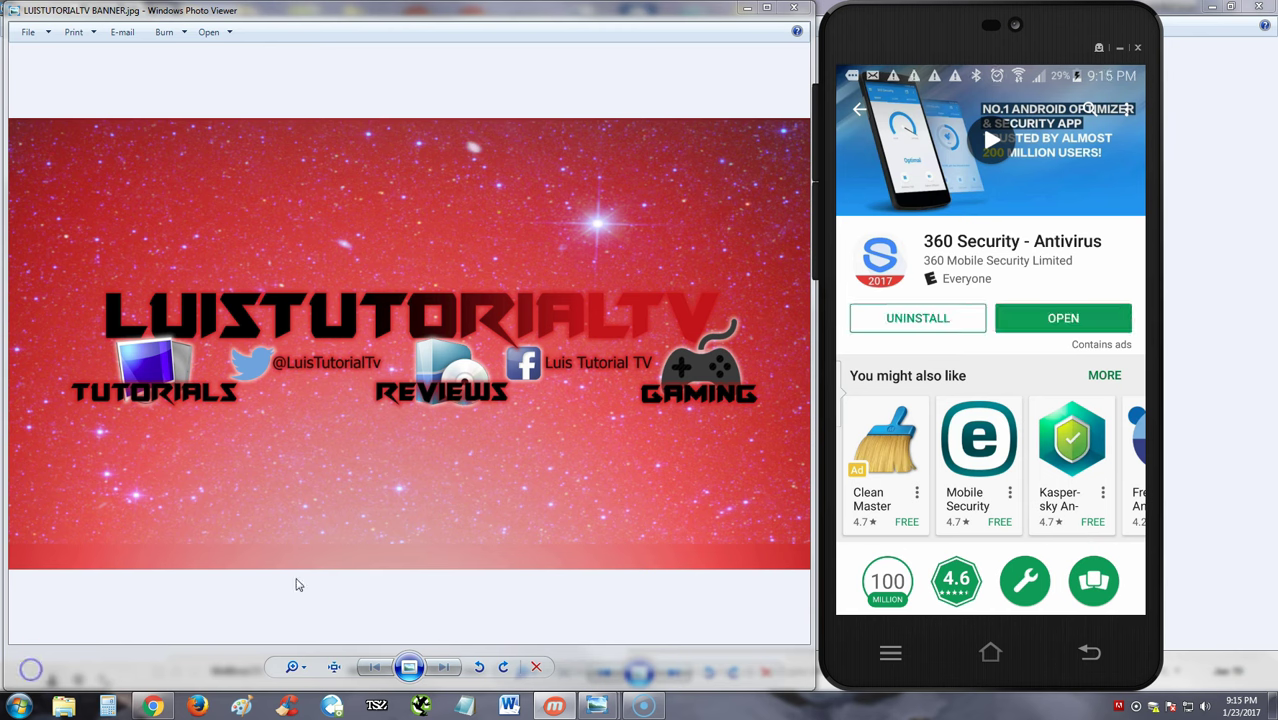
Launch 360 Security and boost the phone to Optimal, gaining 1.3 hours of battery time.
left_click(1050, 320)
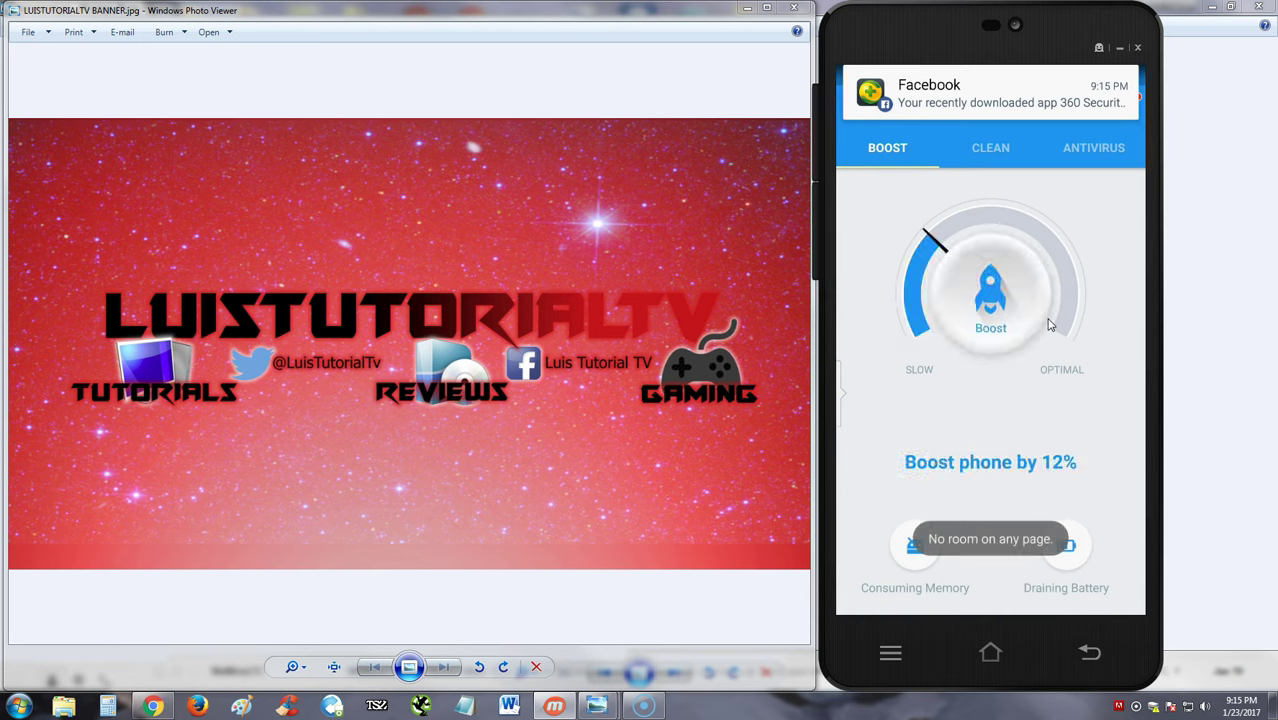
left_click(1085, 101)
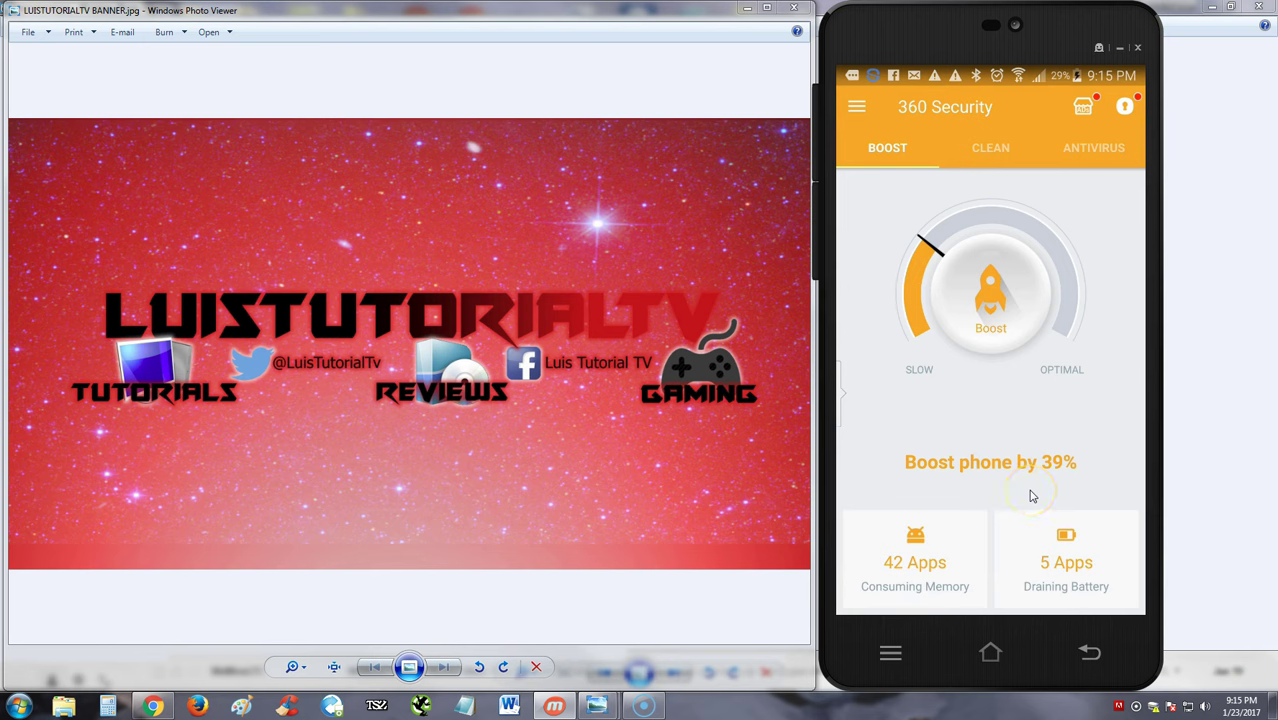
left_click(988, 311)
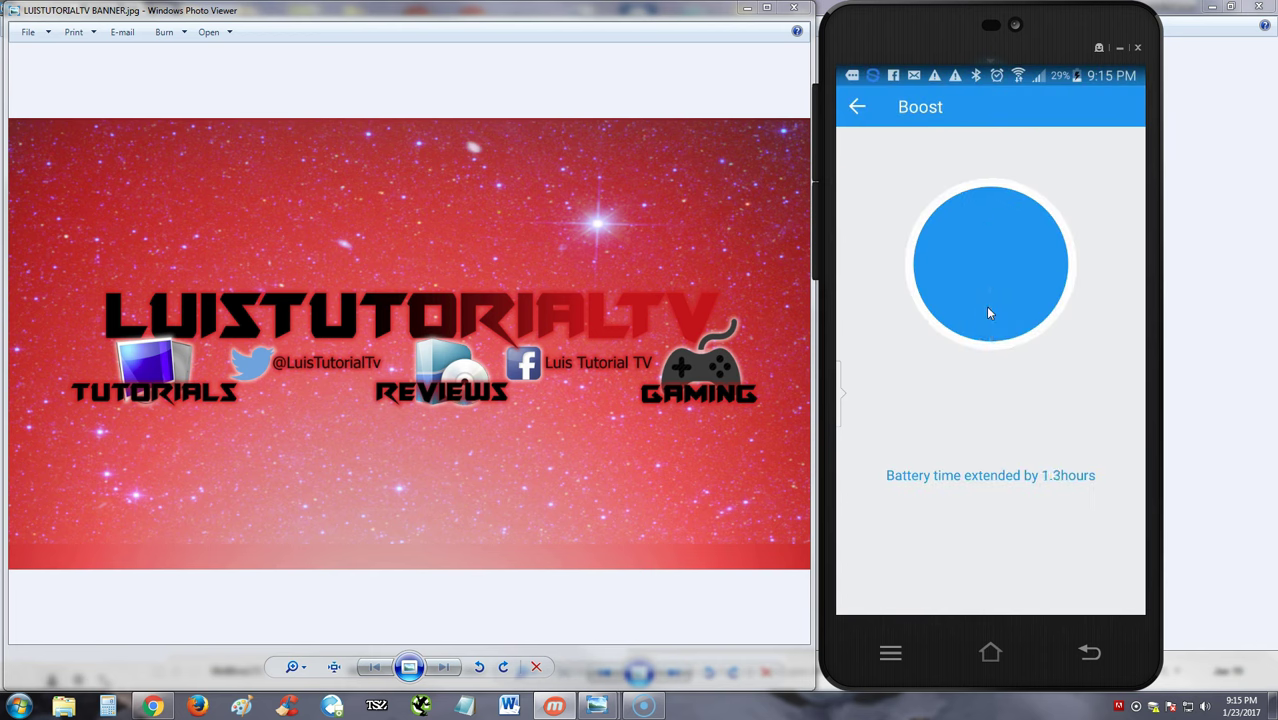
left_click(988, 310)
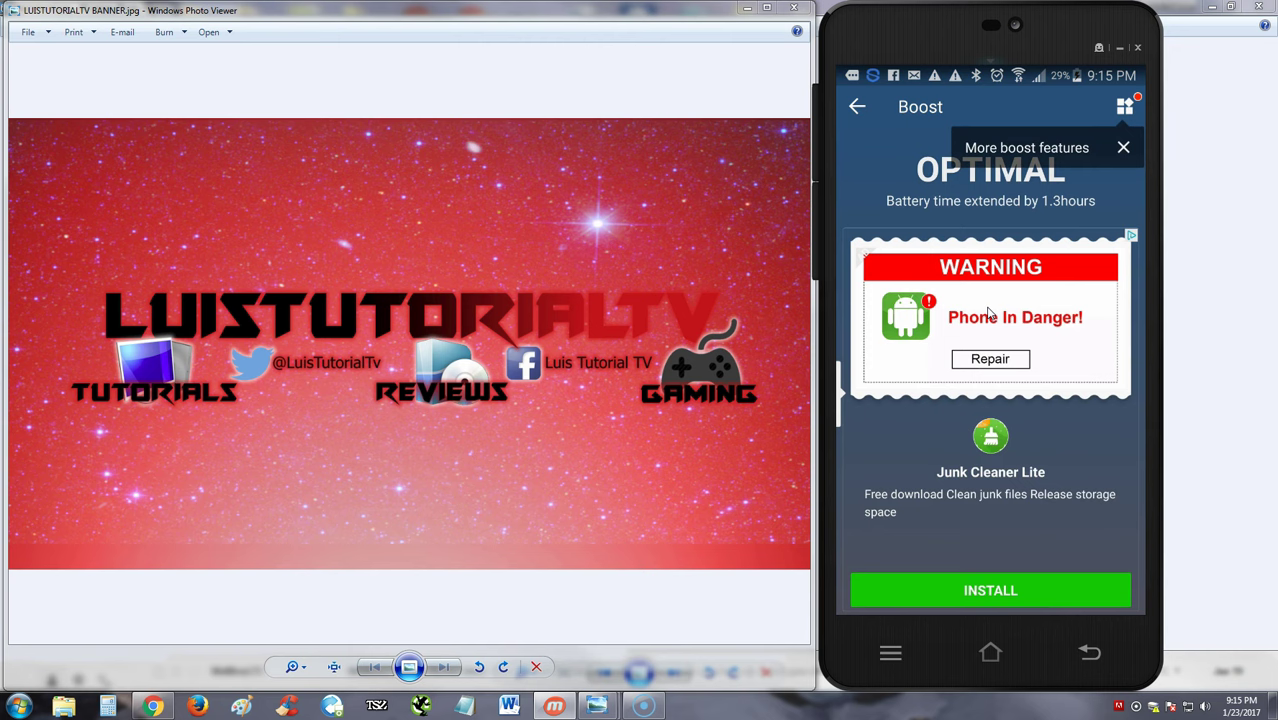
left_click(1122, 148)
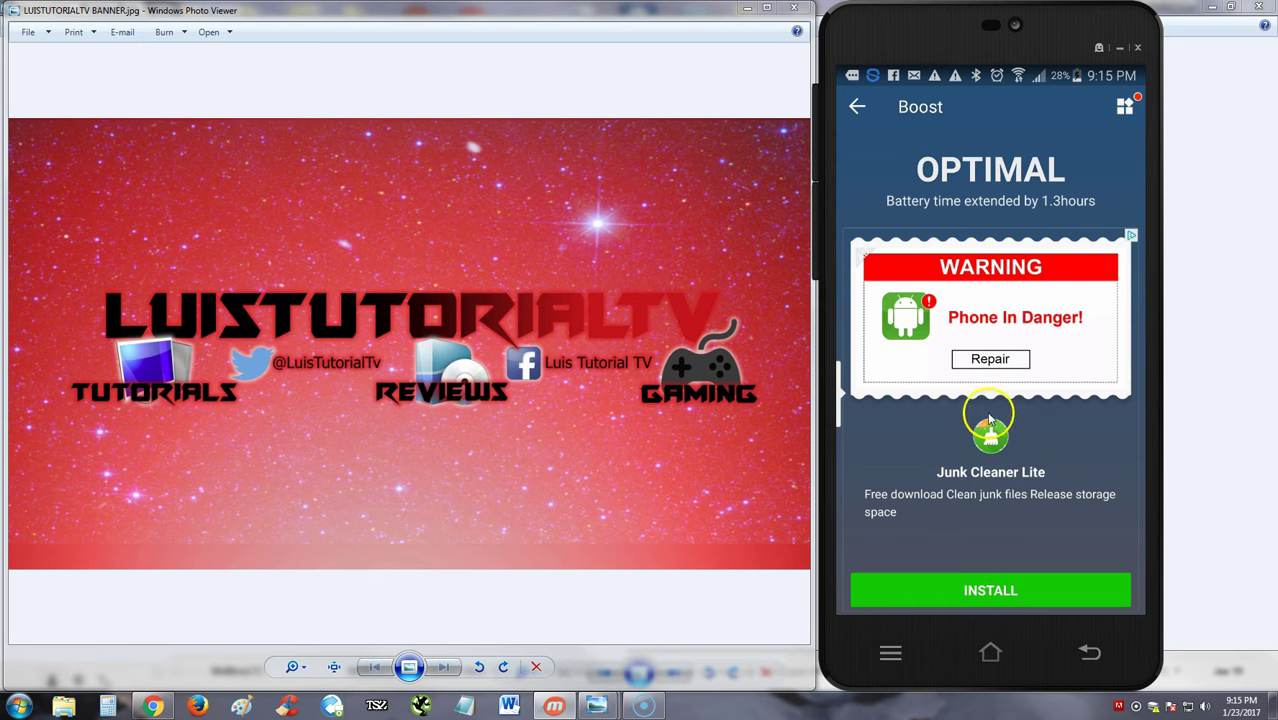
left_click(856, 106)
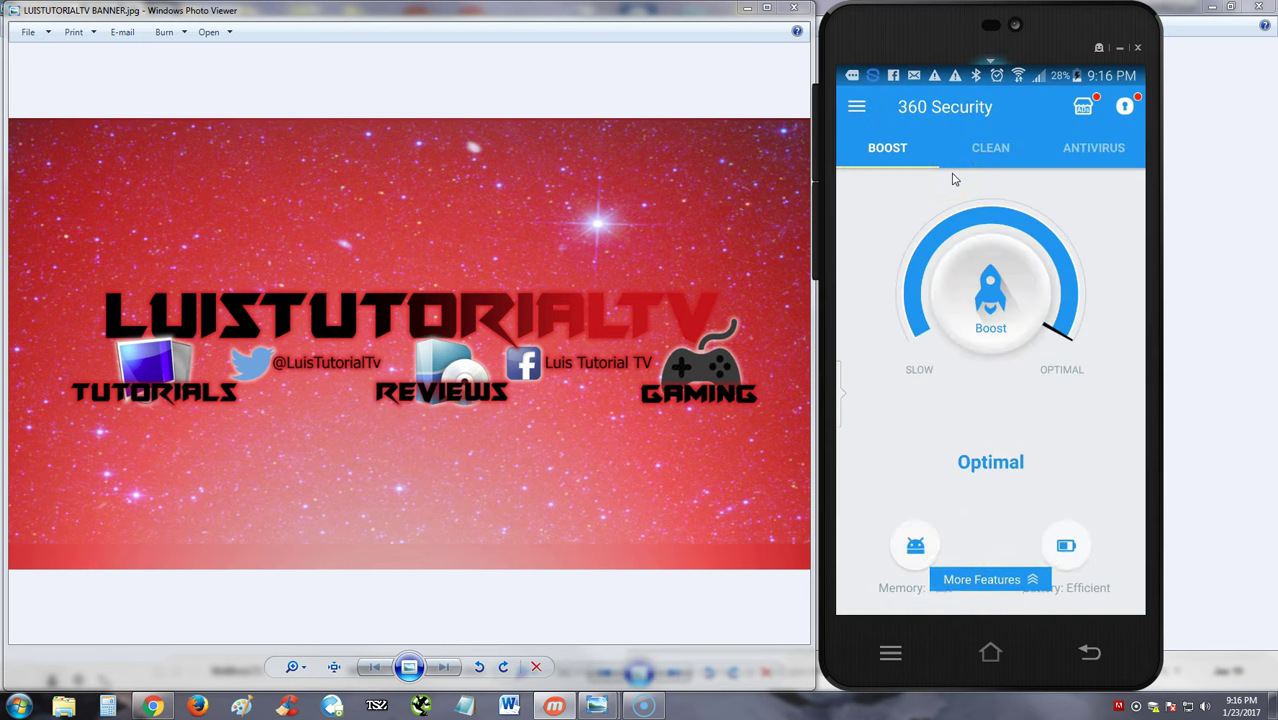
Expand Storage Cleanup on the Clean tab and start cleaning 1.2GB of junk.
left_click(866, 145)
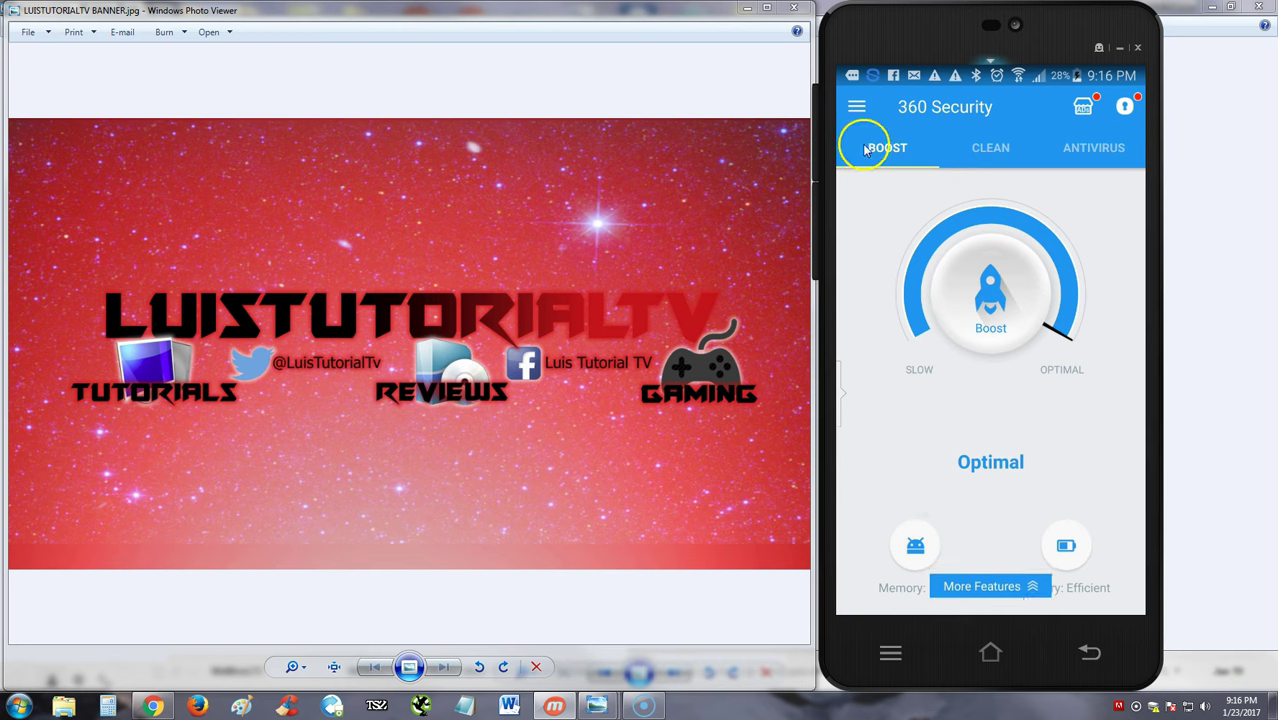
left_click(993, 150)
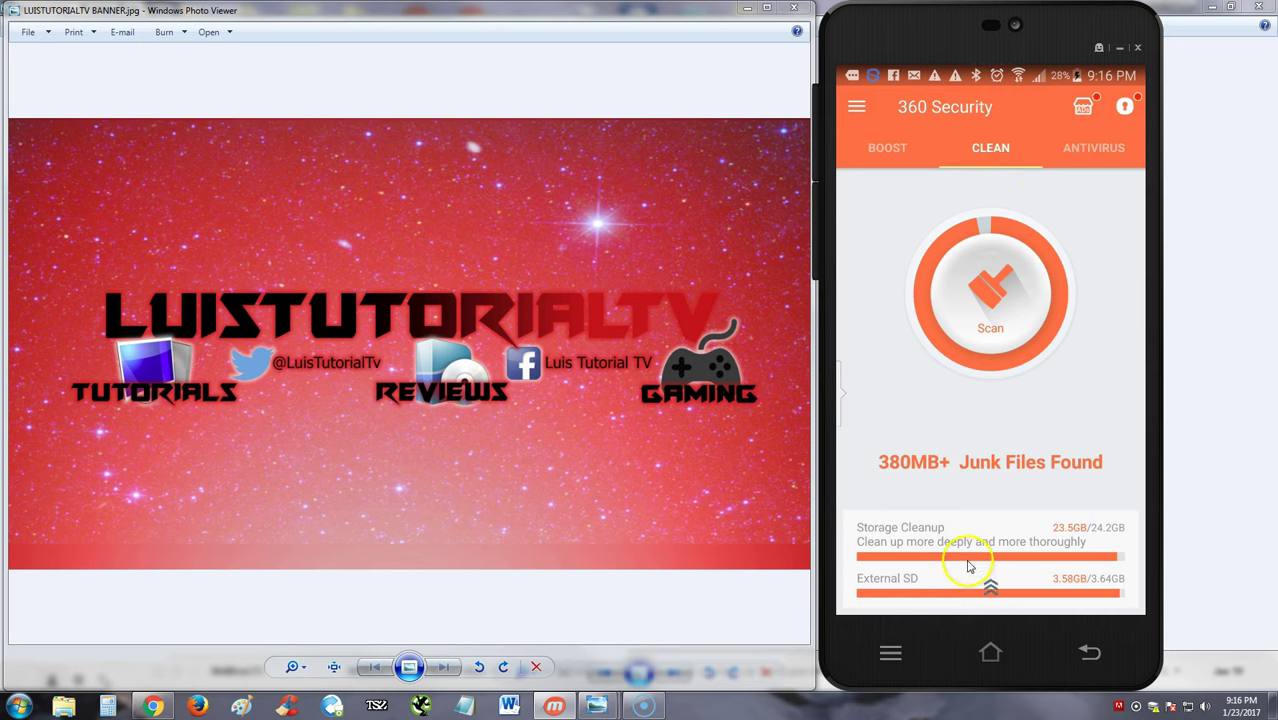
left_click_drag(975, 563, 981, 492)
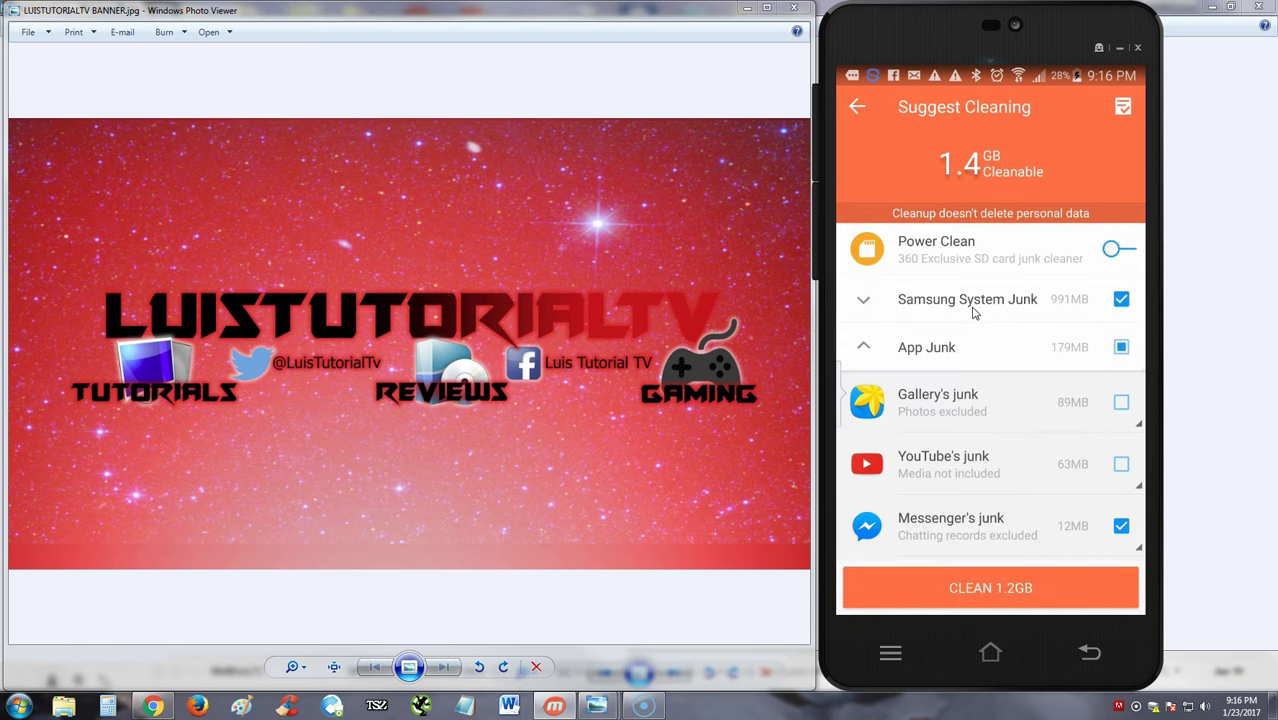
left_click(1002, 588)
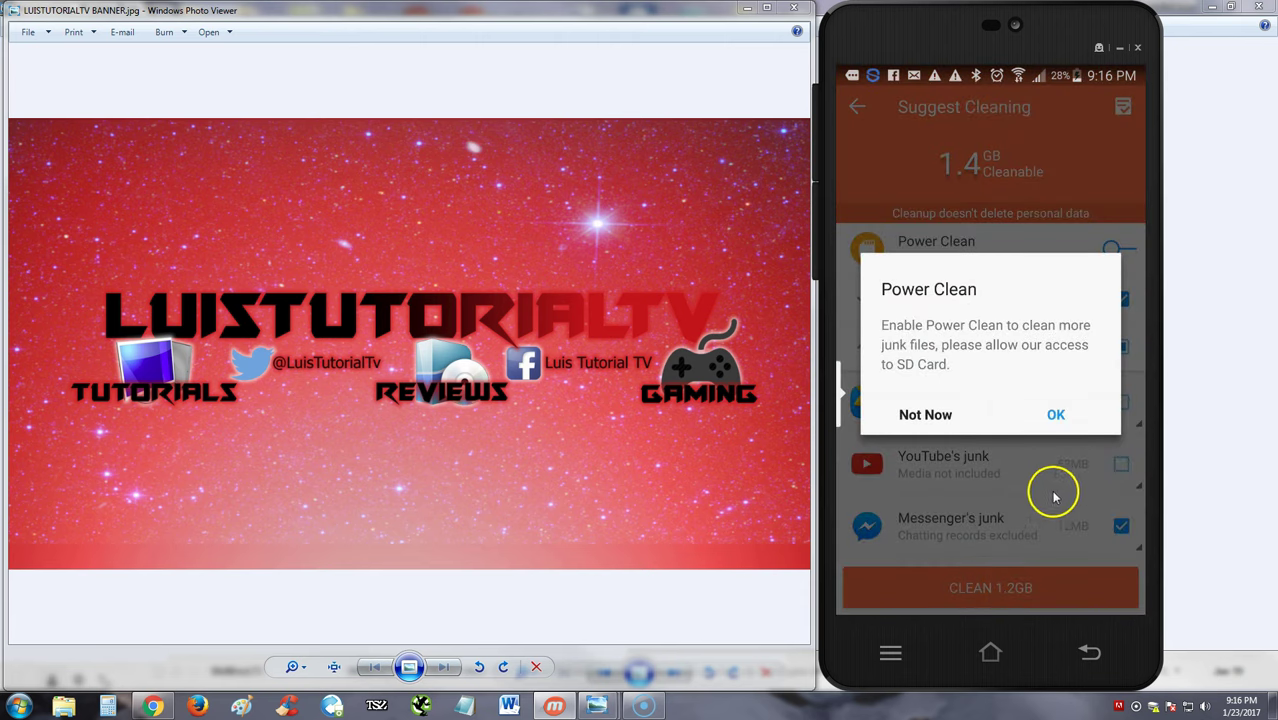
Agree to Power Clean's SD card access, view Internal storage, then return to the cleaning list.
left_click(1057, 418)
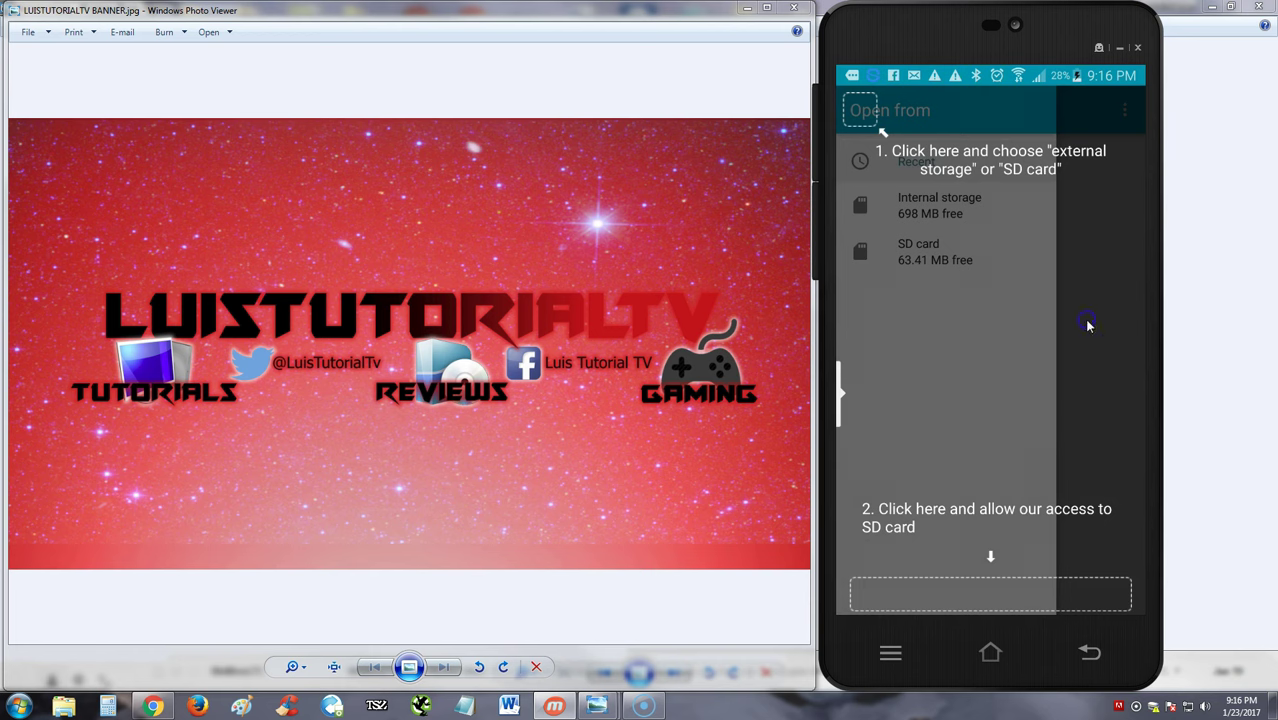
left_click(858, 110)
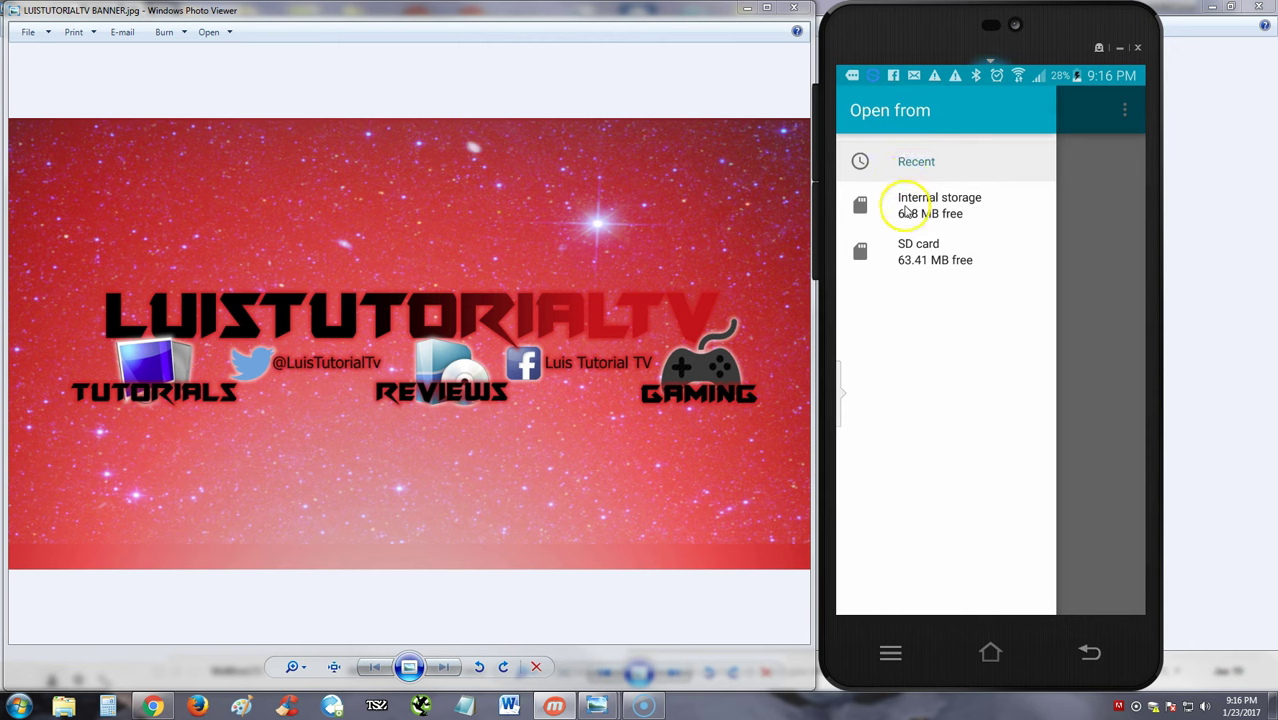
left_click(906, 208)
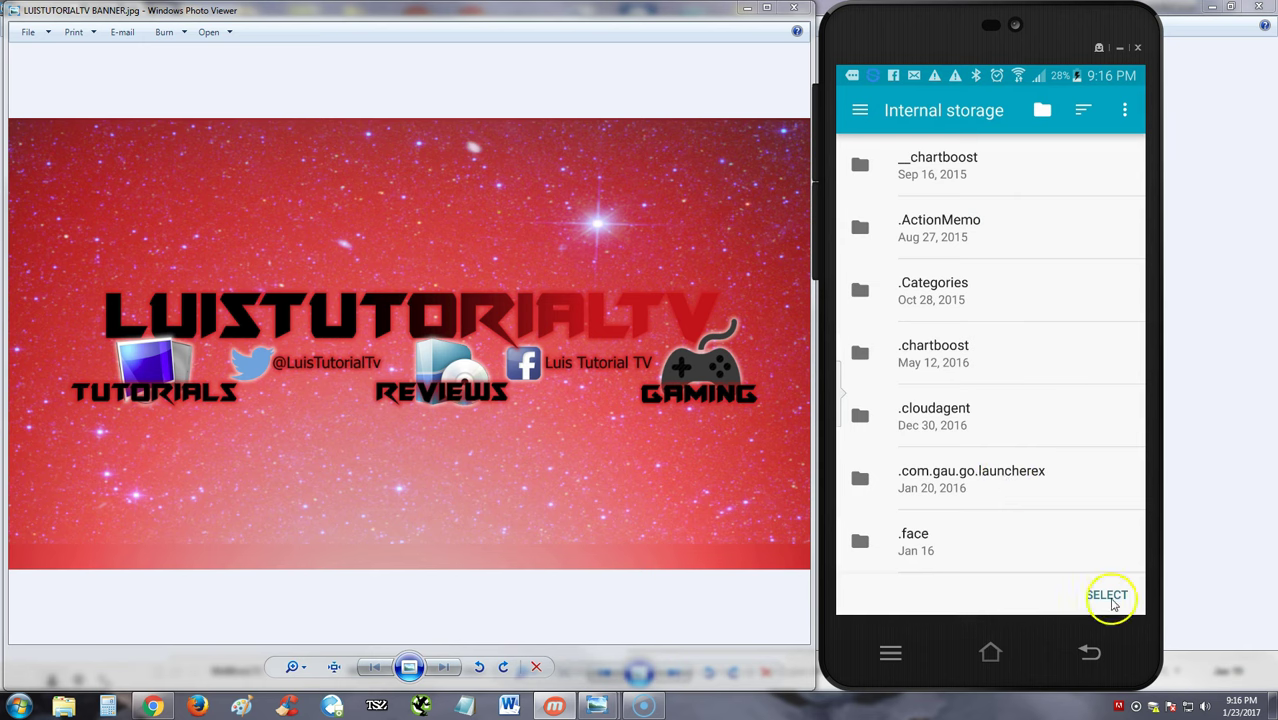
left_click(1092, 653)
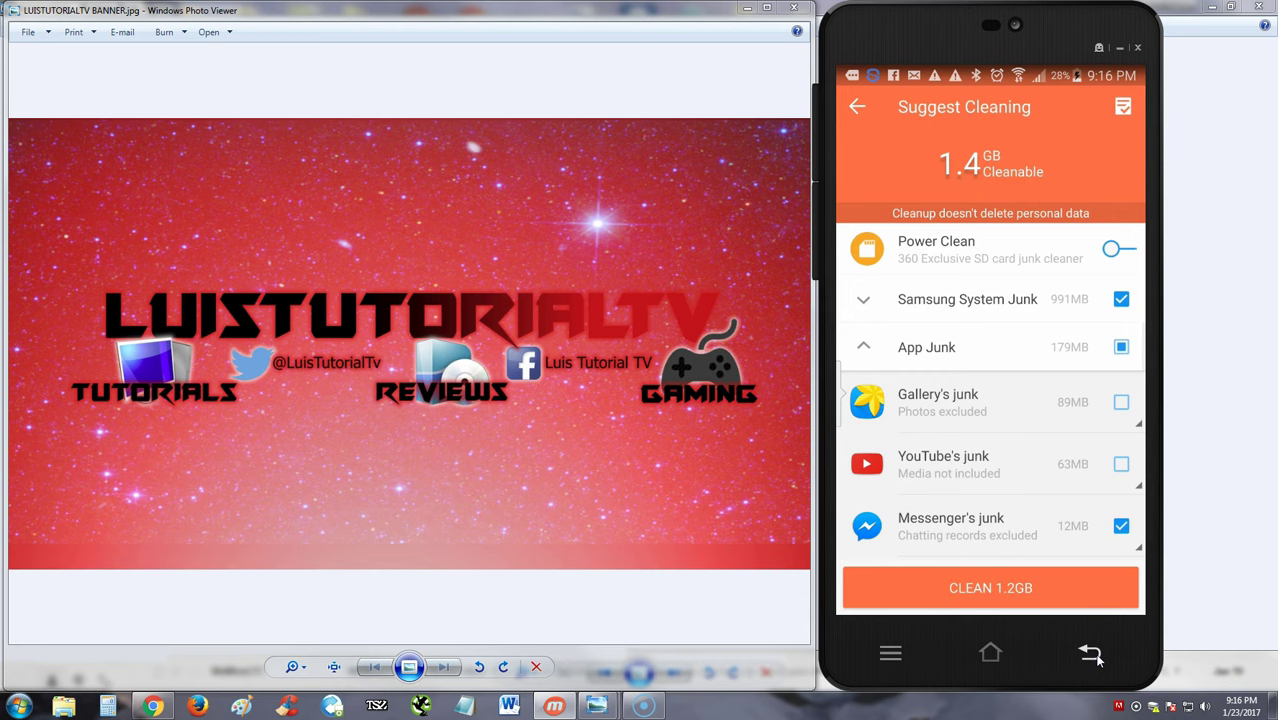
Review the Suggest Cleaning list and include YouTube's junk in the cleanup.
scroll(1078, 484, "down", 1)
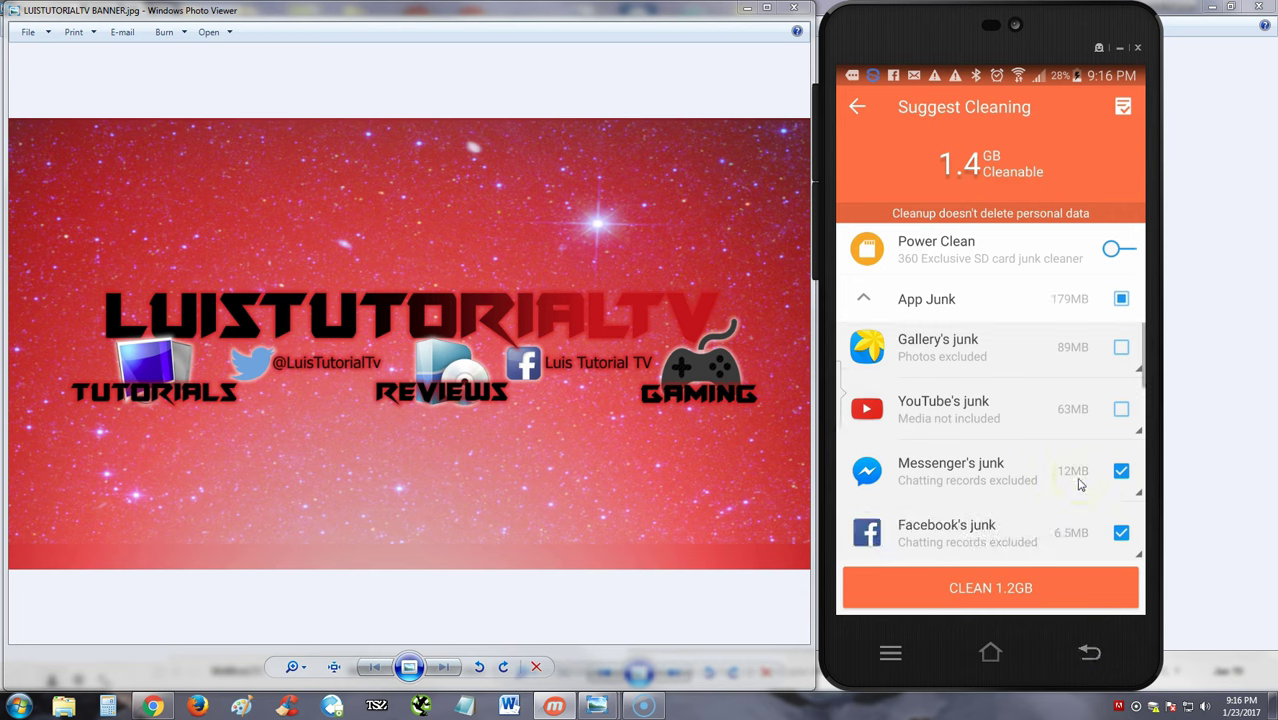
scroll(1078, 484, "down", 1)
scroll(1005, 375, "up", 1)
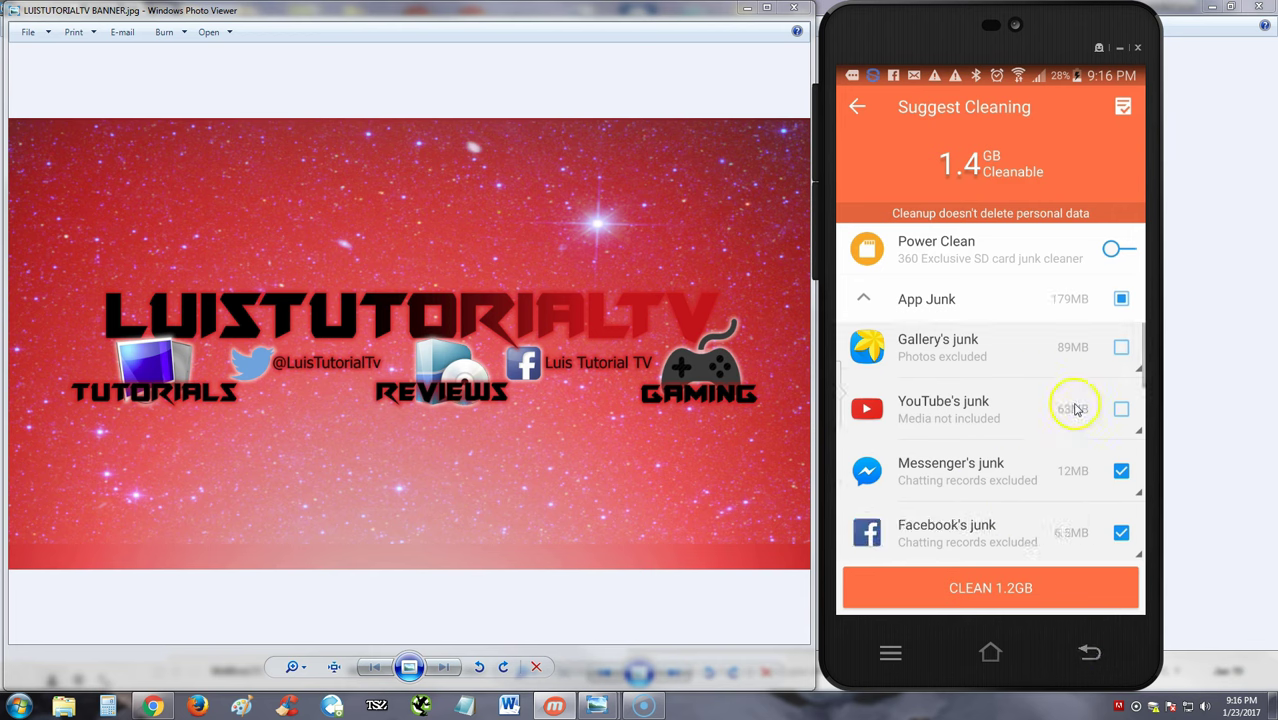
left_click(1121, 409)
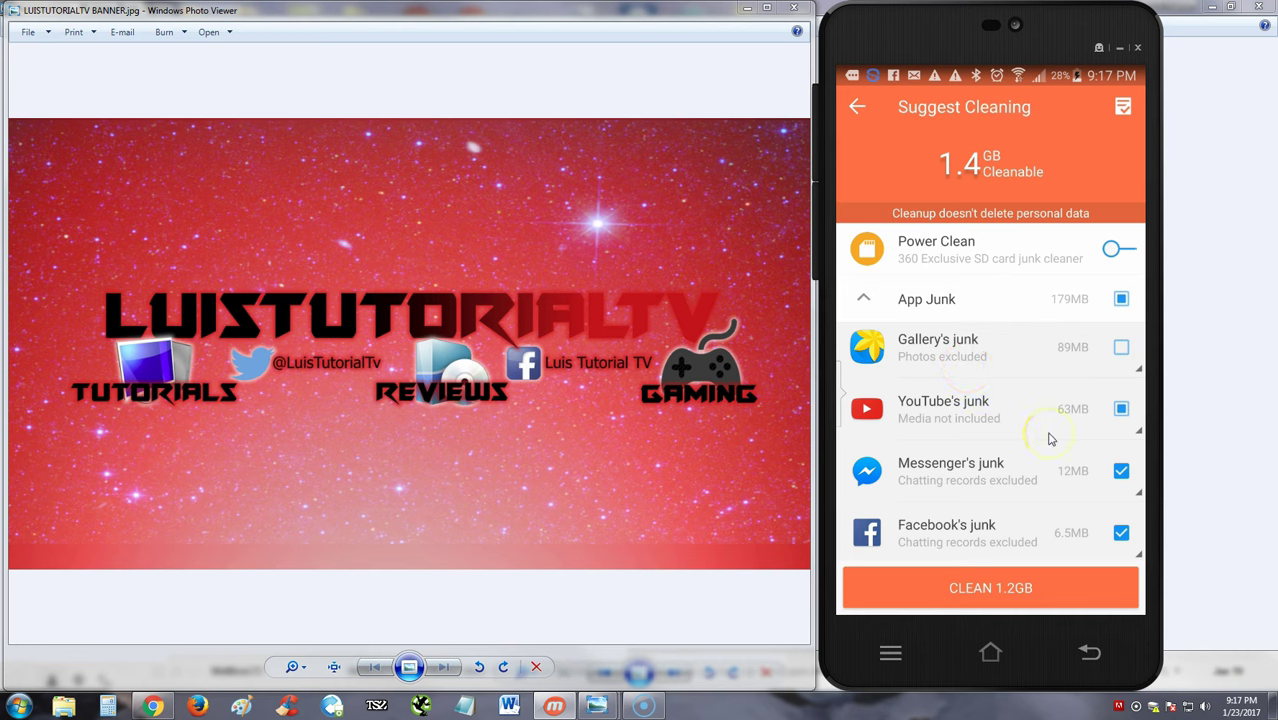
Clean the 1.2GB of app junk, then dismiss the tip and rating prompt.
scroll(1050, 439, "down", 1)
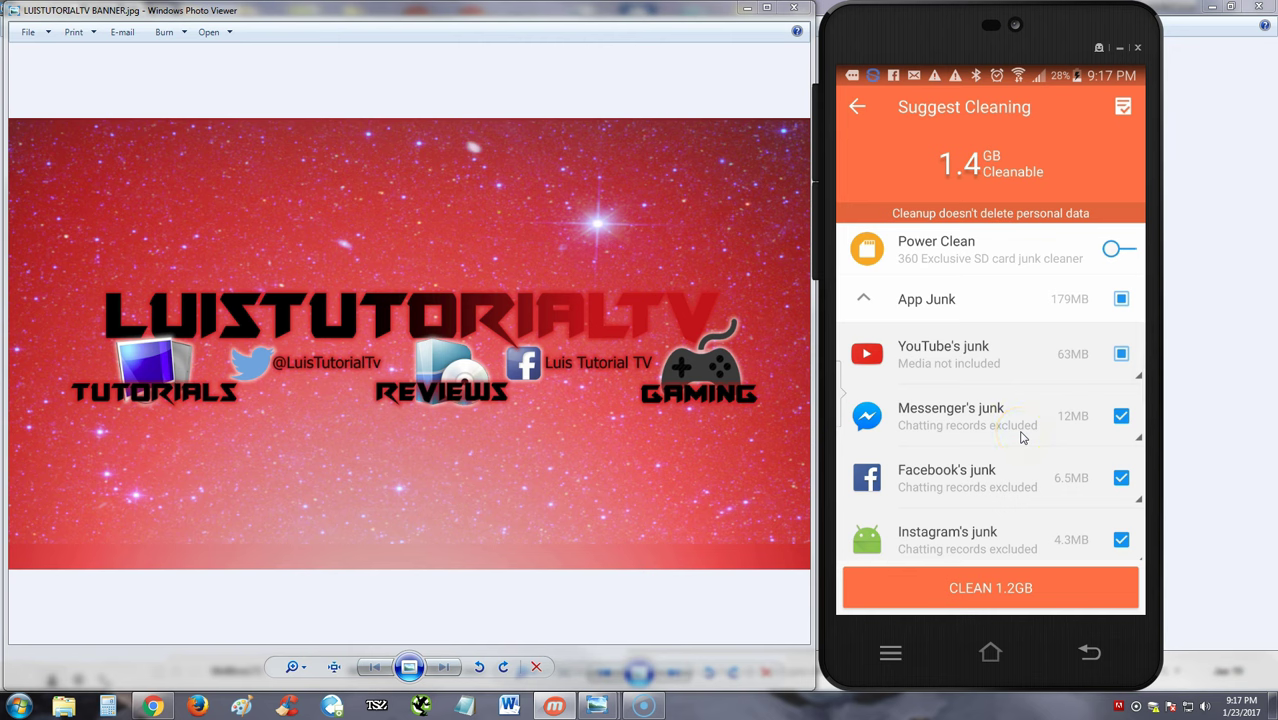
scroll(1032, 483, "down", 3)
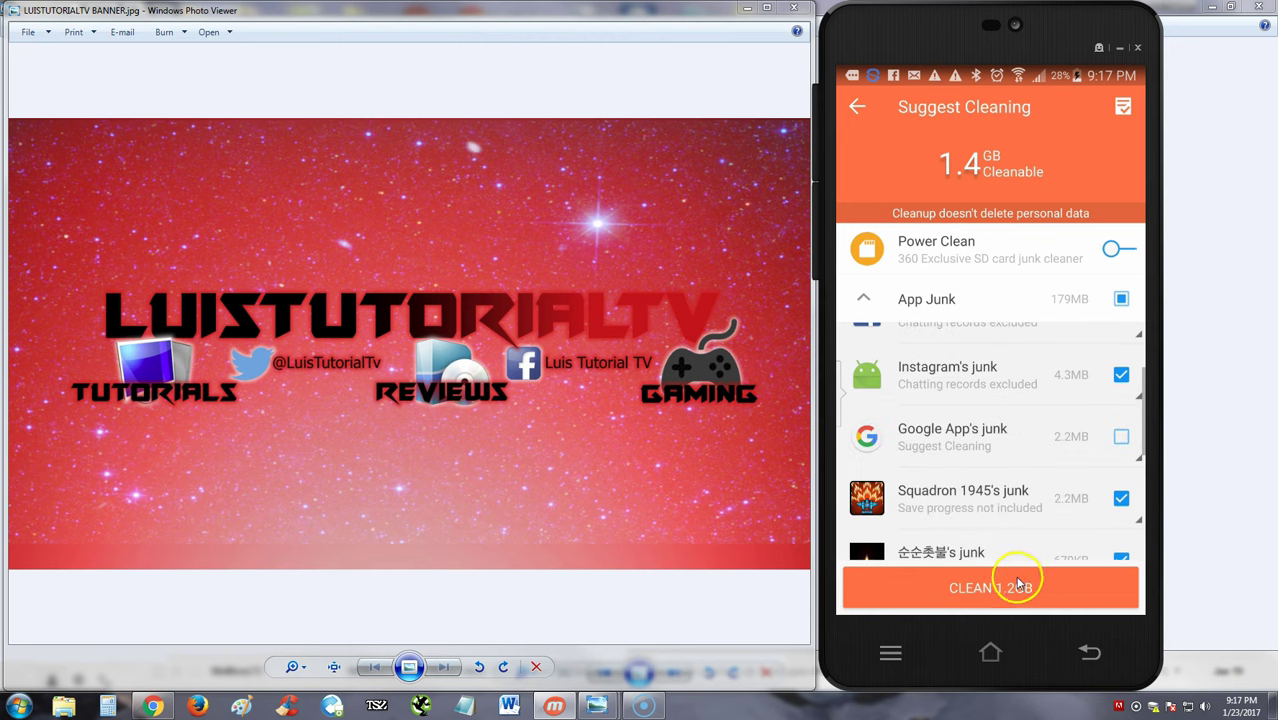
scroll(1015, 545, "down", 3)
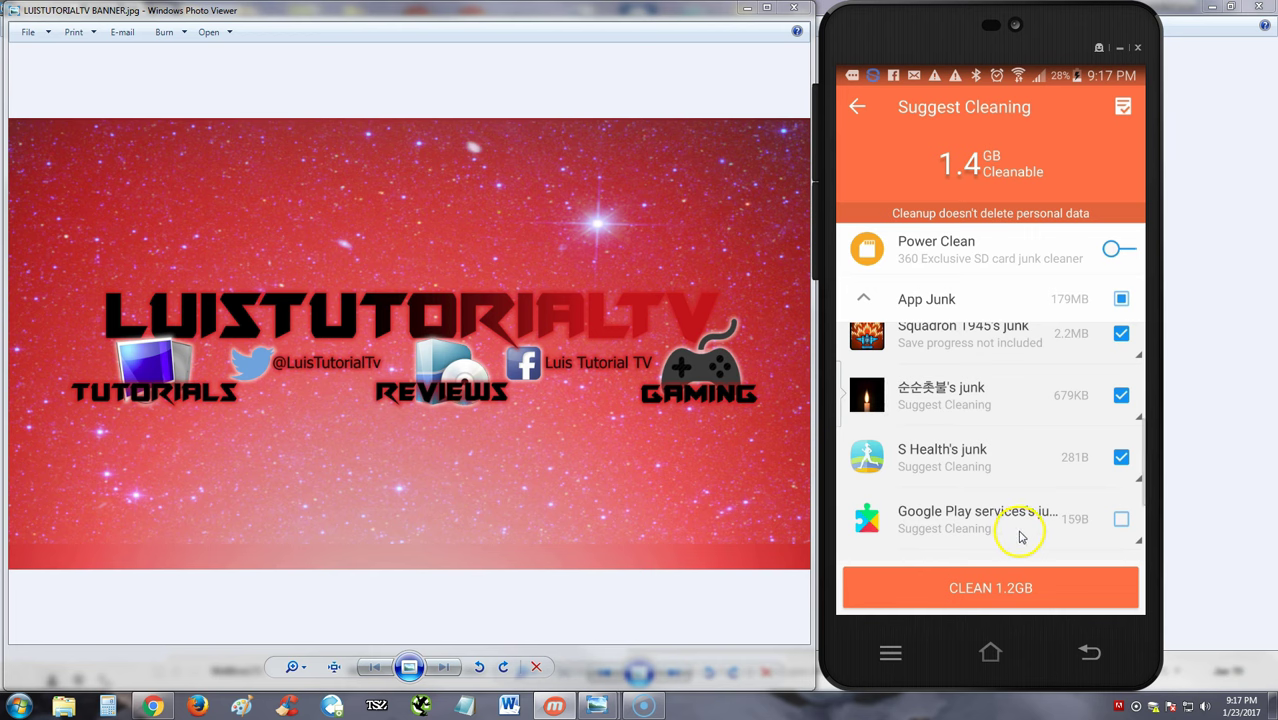
scroll(1025, 550, "up", 2)
left_click(1035, 589)
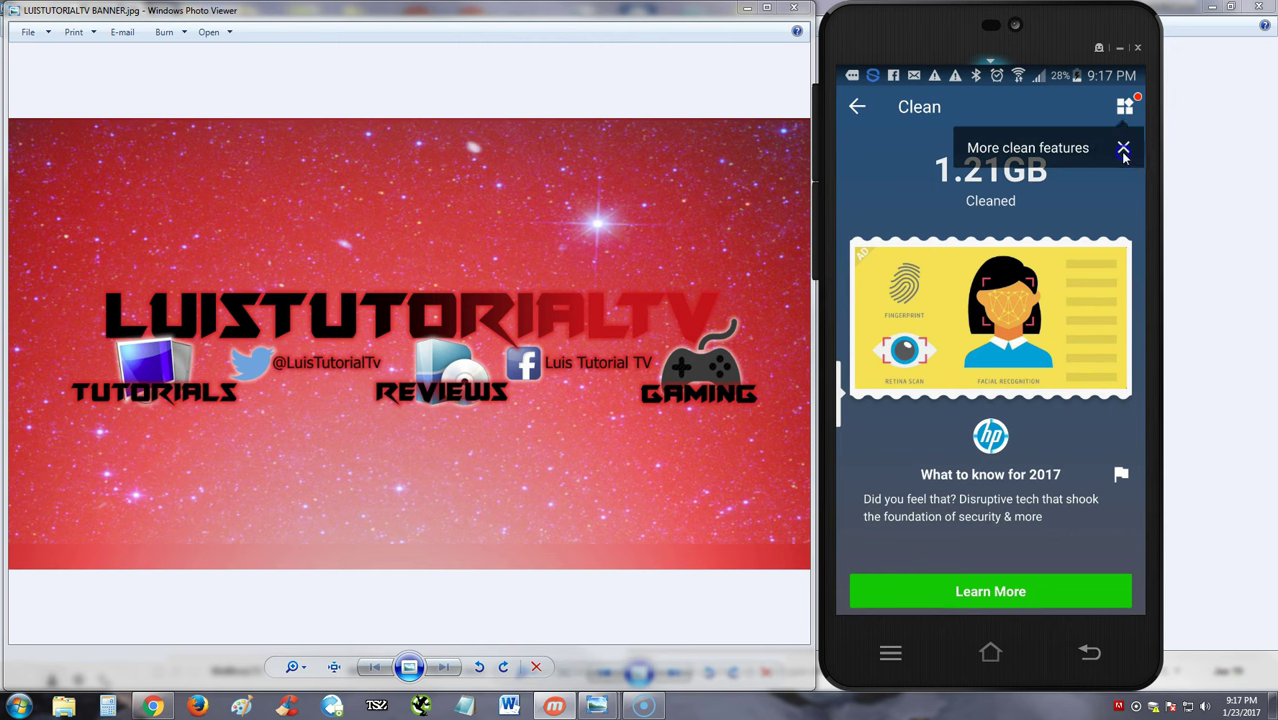
left_click(1133, 273)
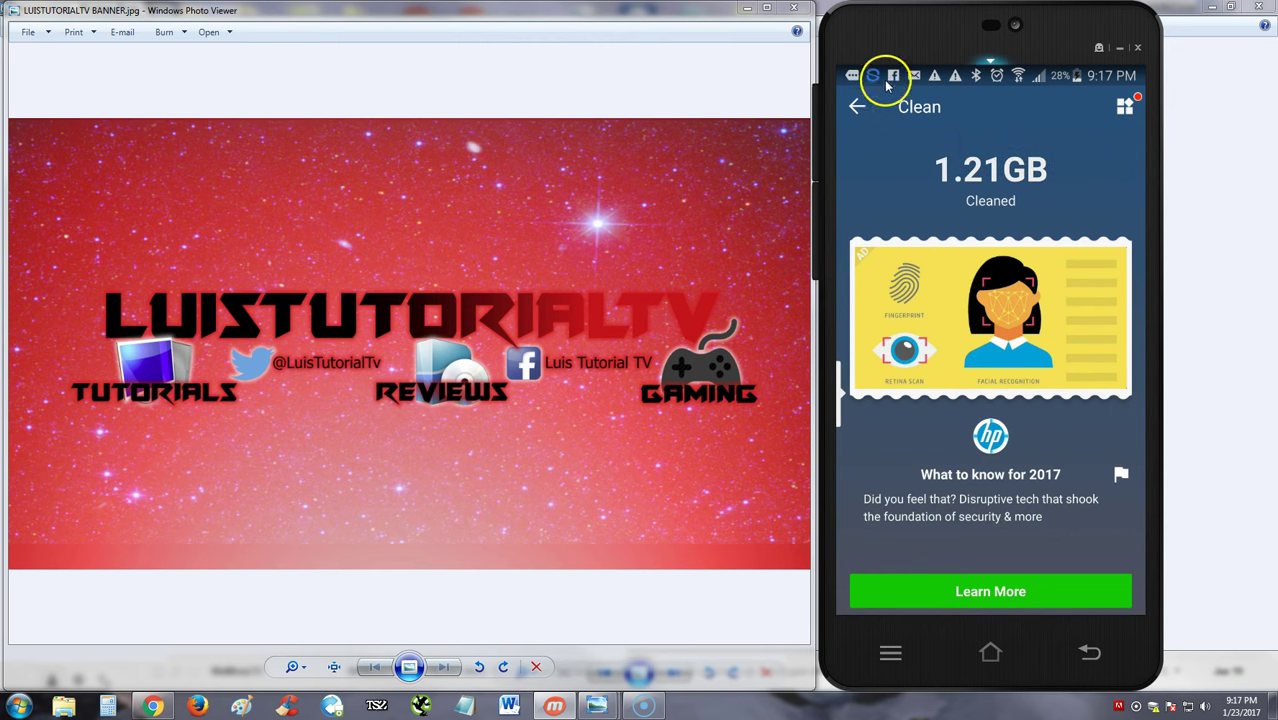
left_click(861, 116)
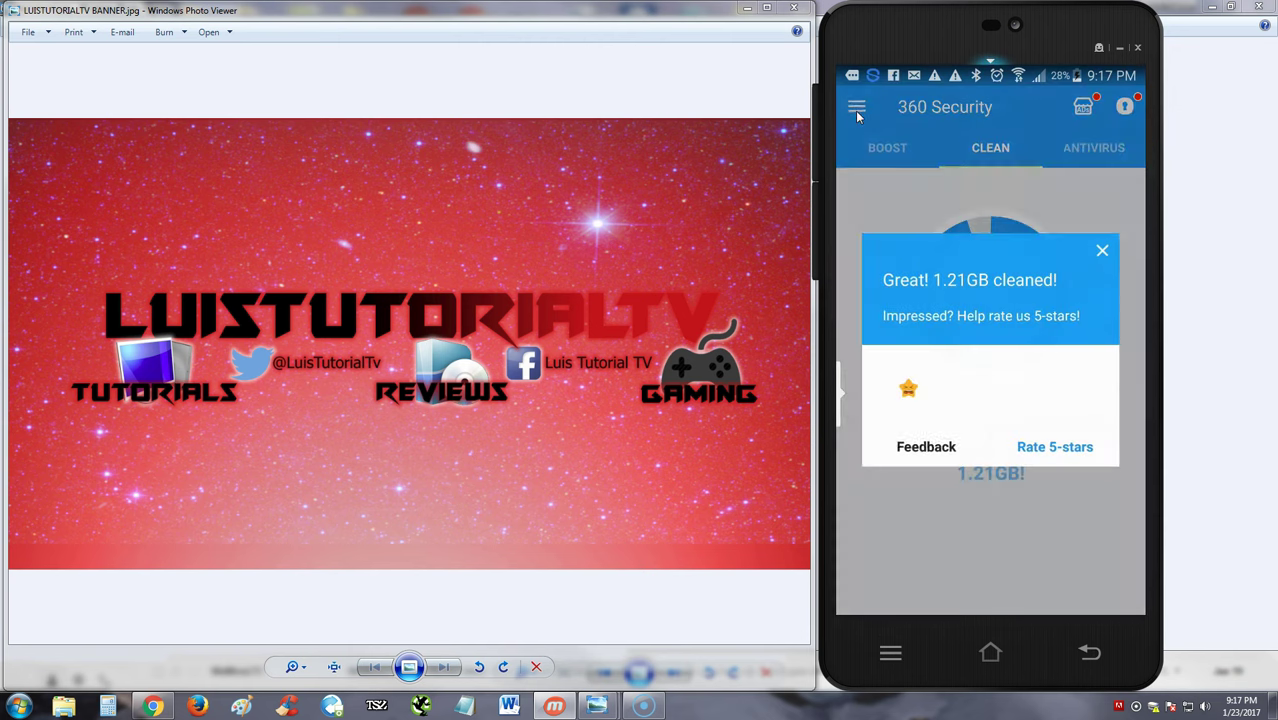
left_click(1102, 251)
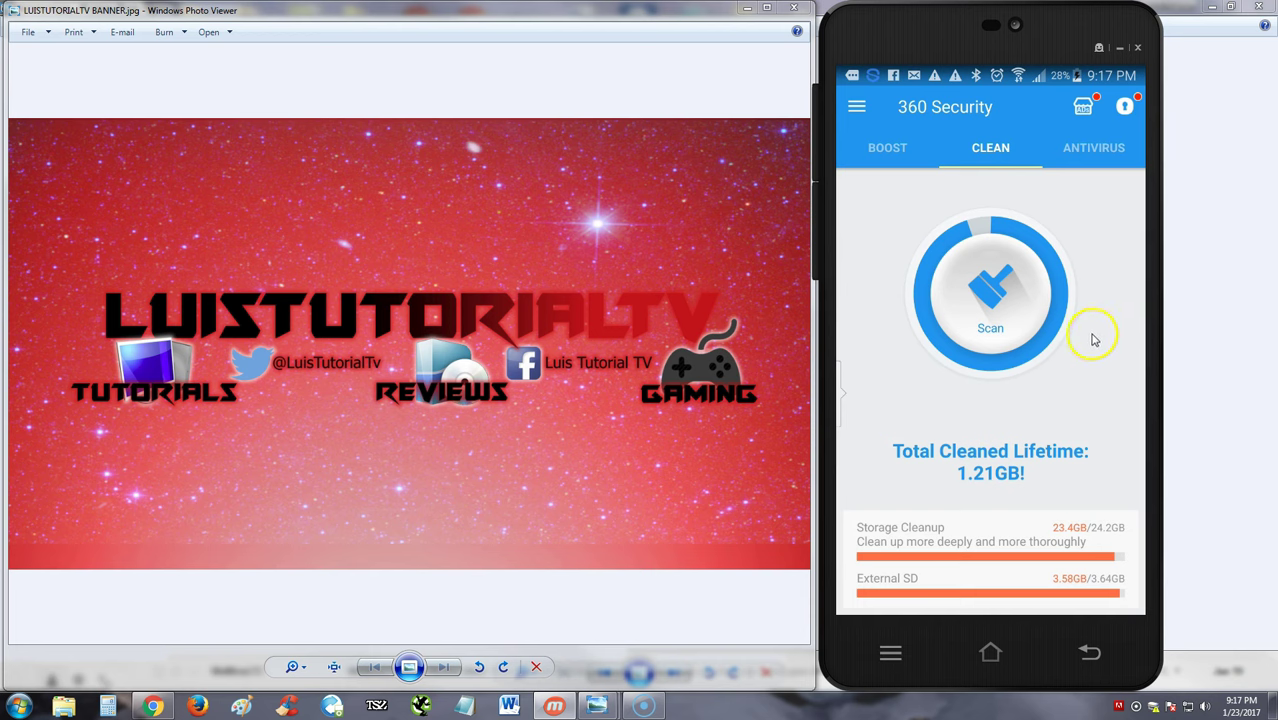
Switch to the Antivirus tab to scan the phone for threats.
left_click(1088, 147)
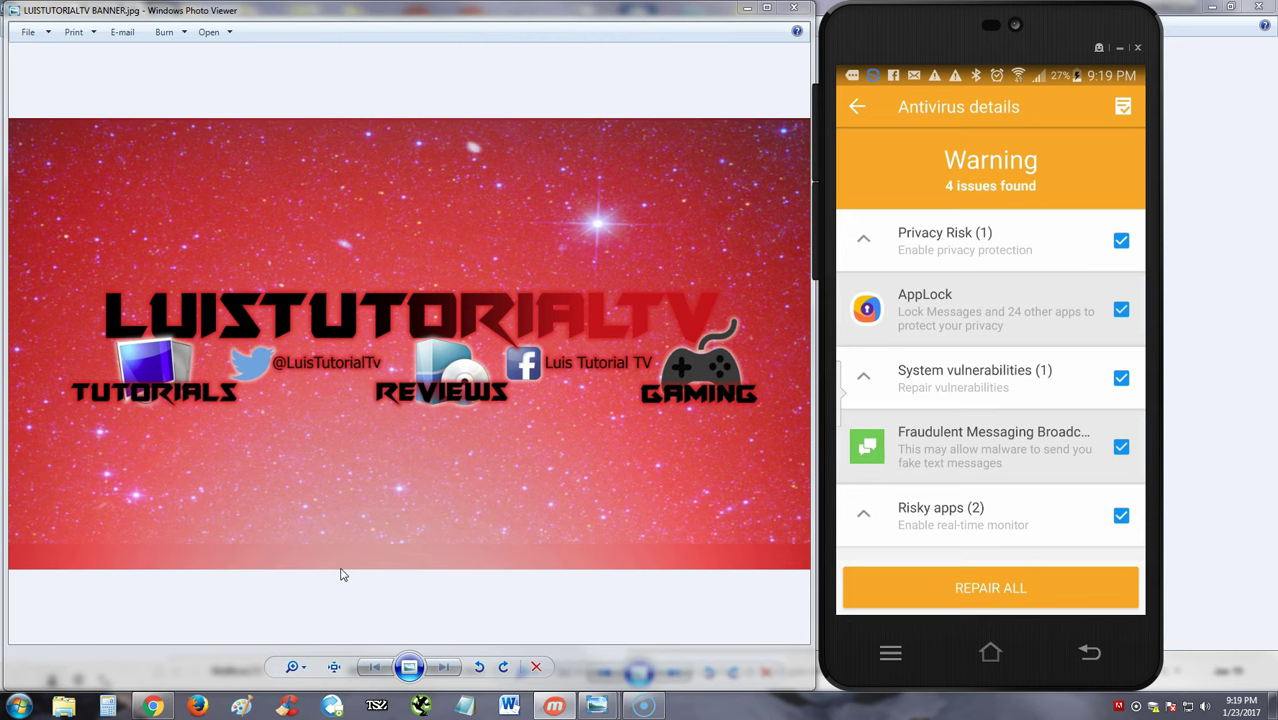
Review the issue list and the Fraudulent Messaging vulnerability details.
left_click(866, 249)
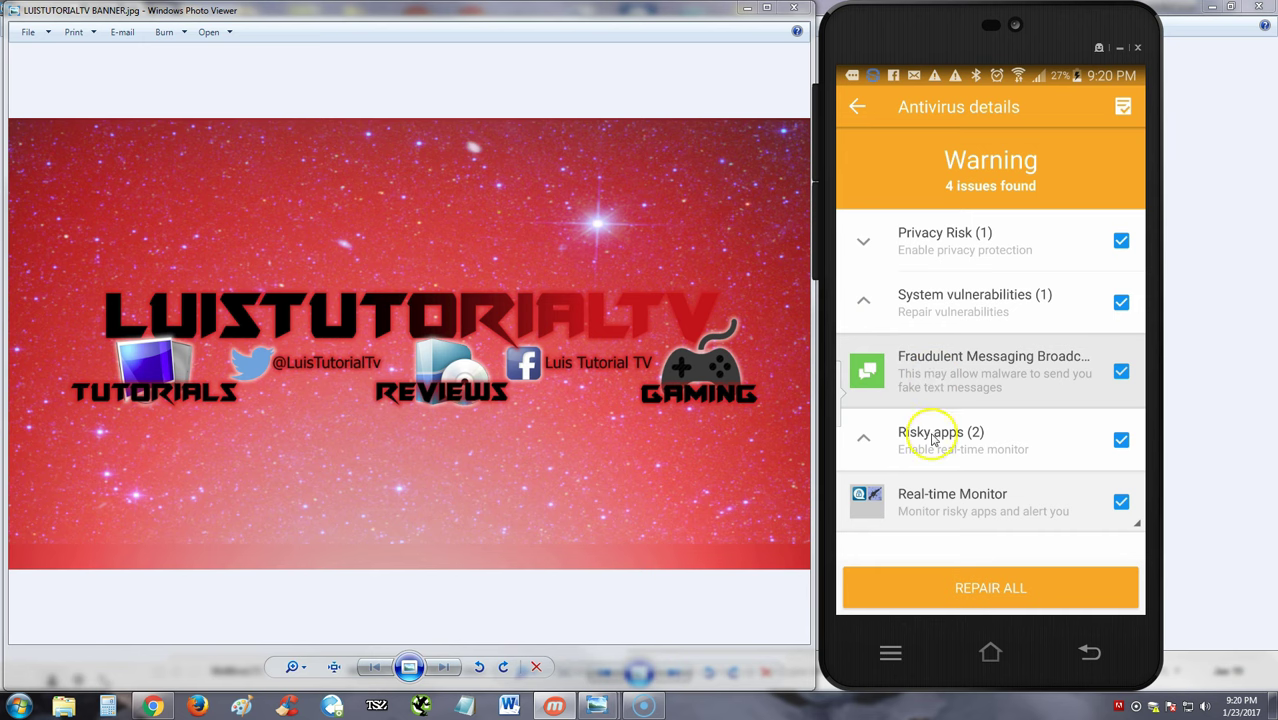
left_click(912, 375)
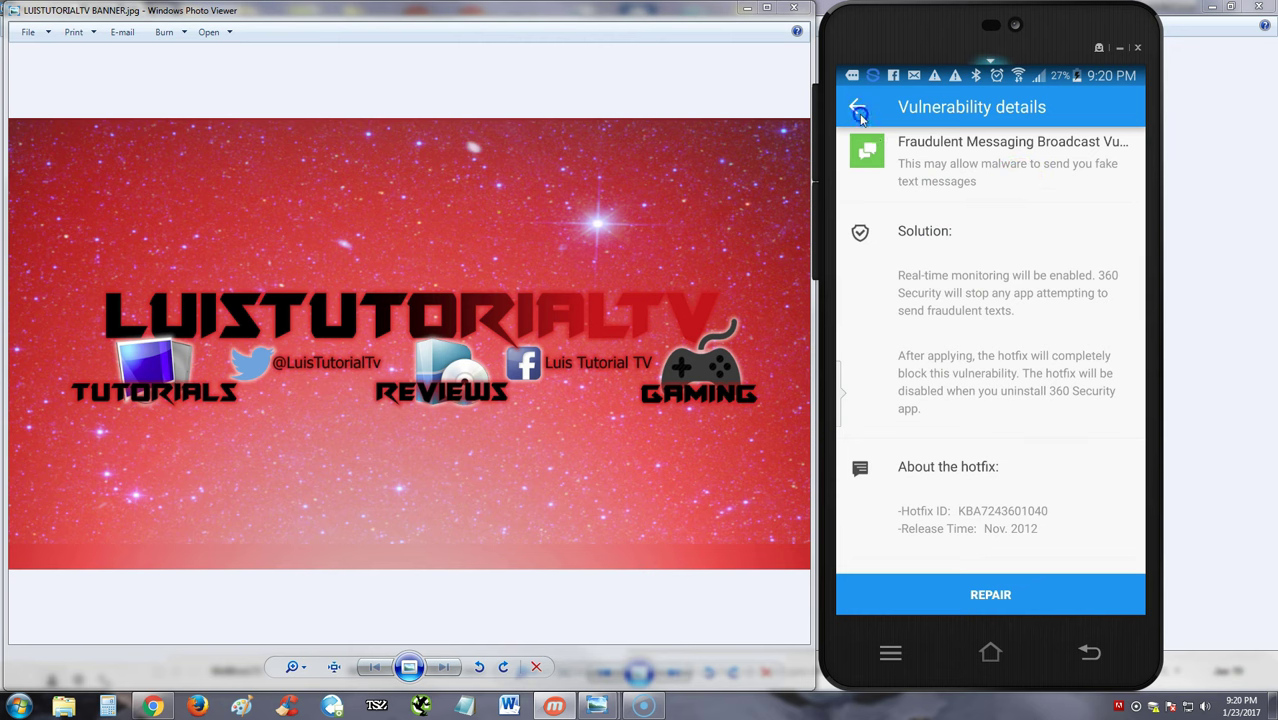
left_click(859, 113)
Decline the AppLock offer with Not Now and repair all remaining issues.
left_click(979, 251)
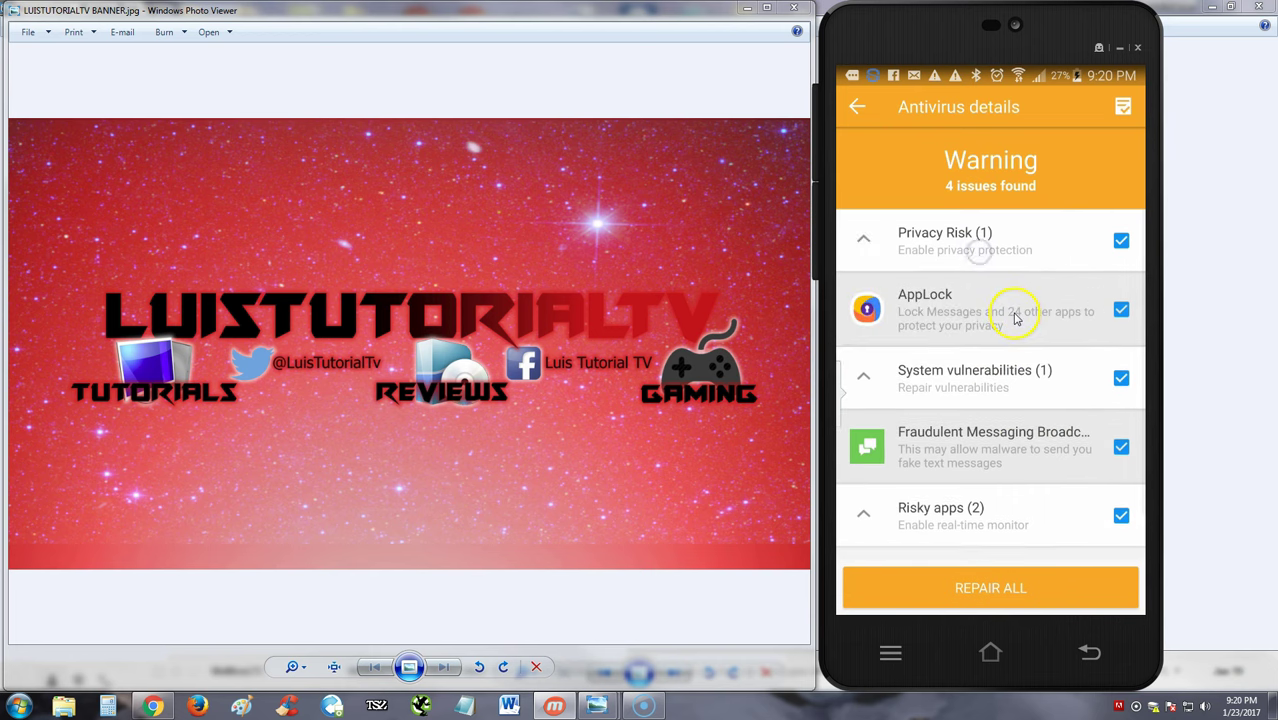
left_click(1005, 320)
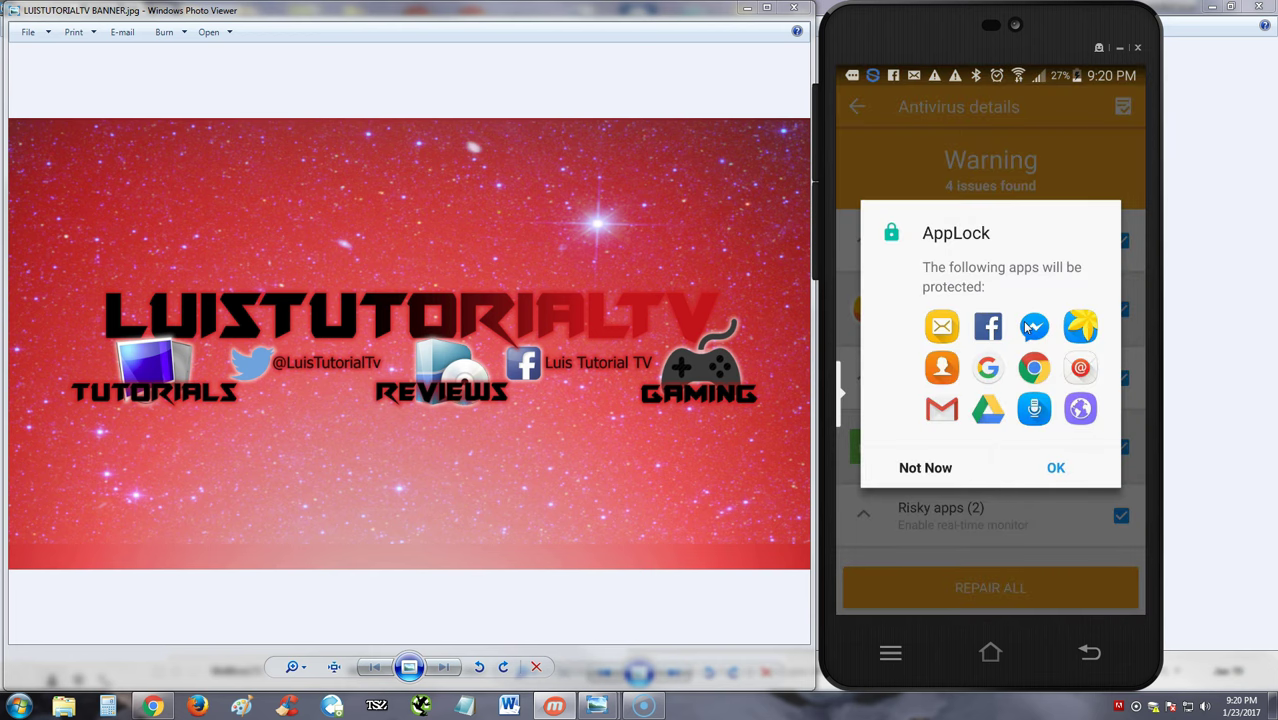
left_click(945, 470)
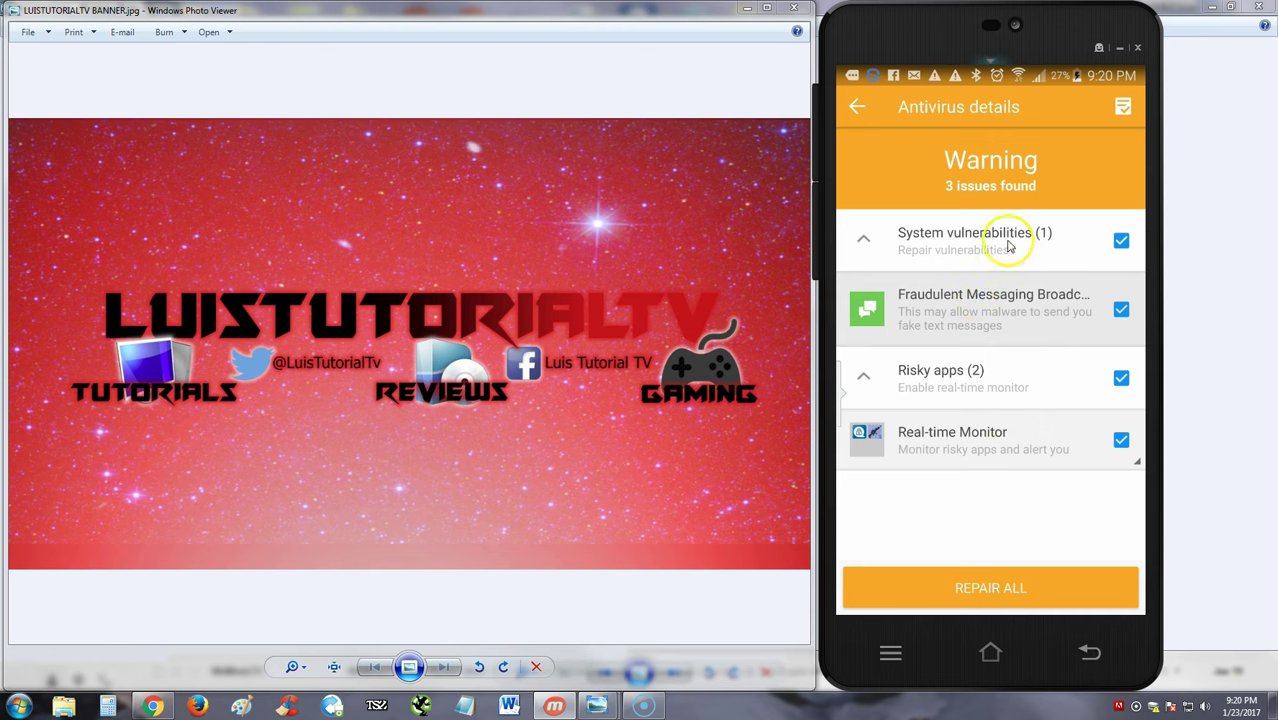
left_click(1018, 587)
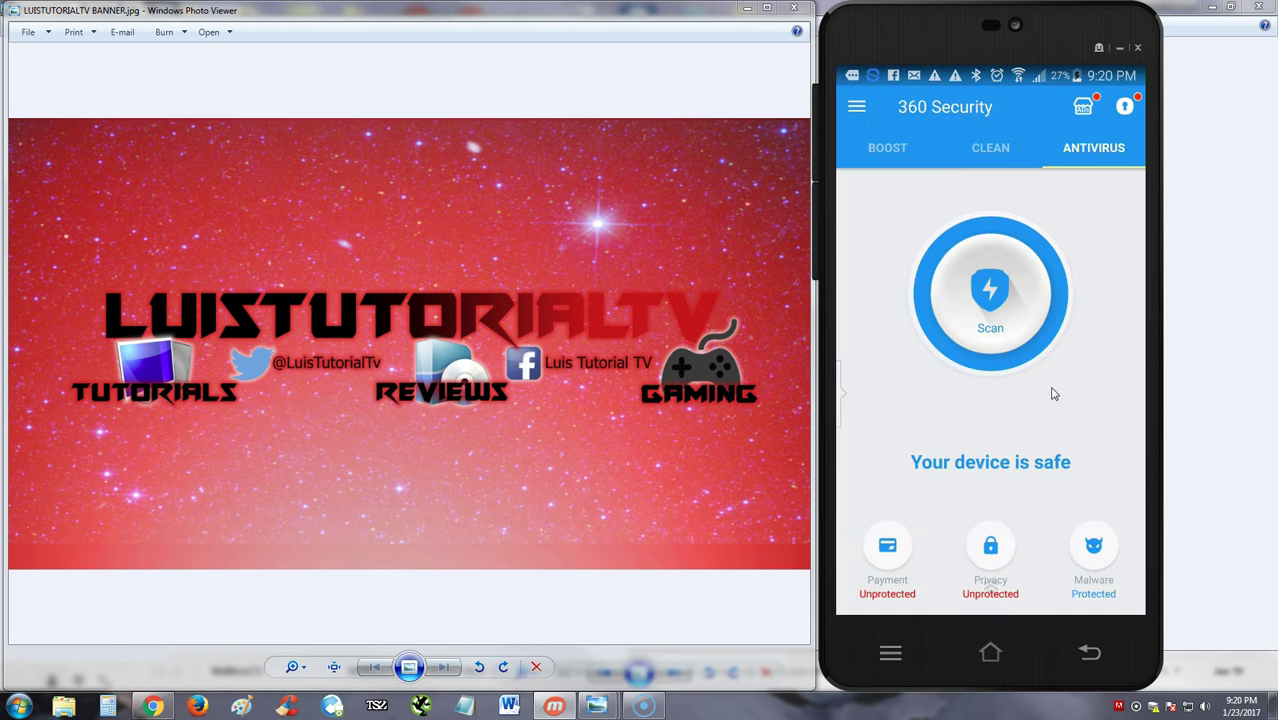
Glance at the Boost and Clean tabs, then return to Antivirus.
left_click(890, 152)
left_click(991, 150)
left_click(1090, 148)
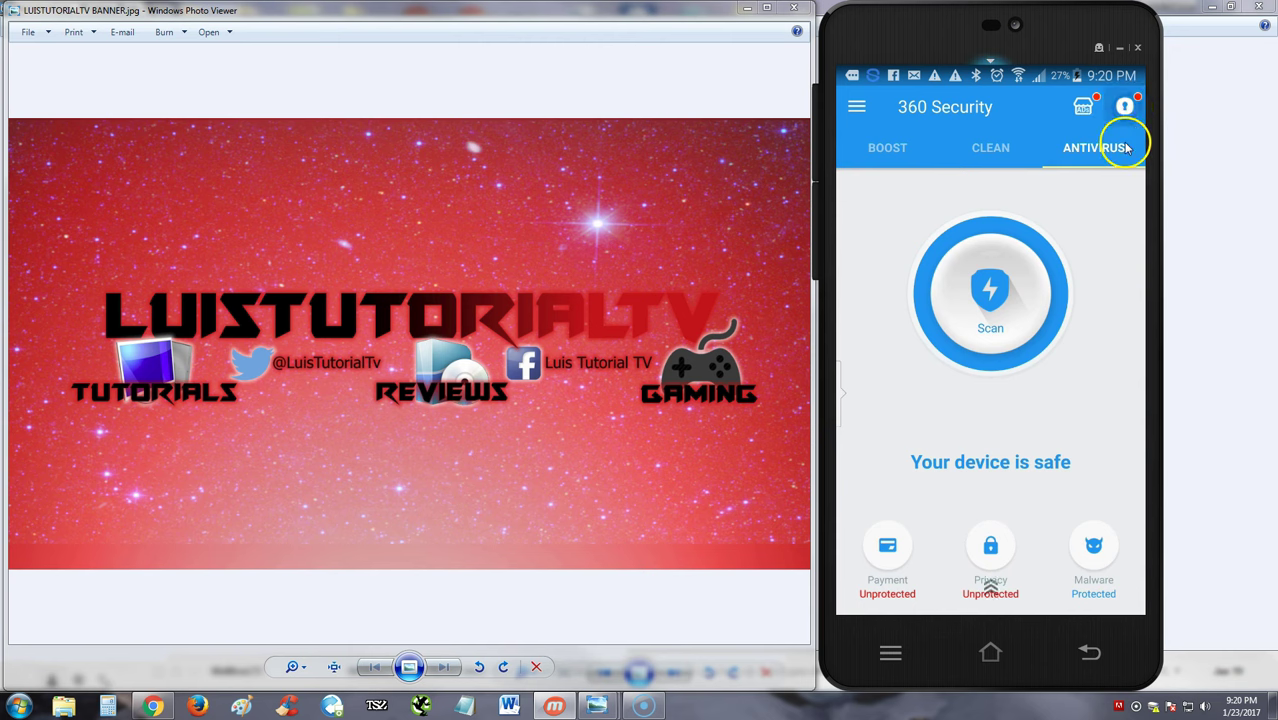
Lock the 8 recommended apps in AppLock and draw and confirm an unlock pattern.
left_click(1125, 105)
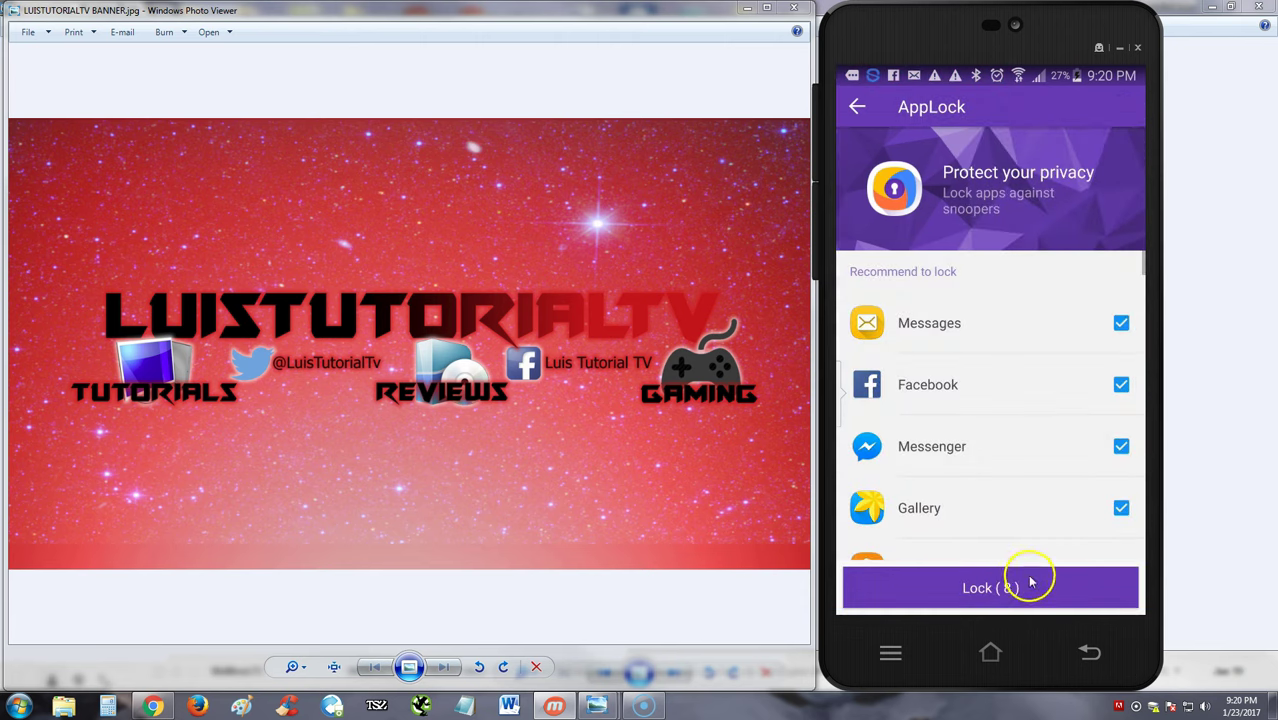
left_click(1106, 569)
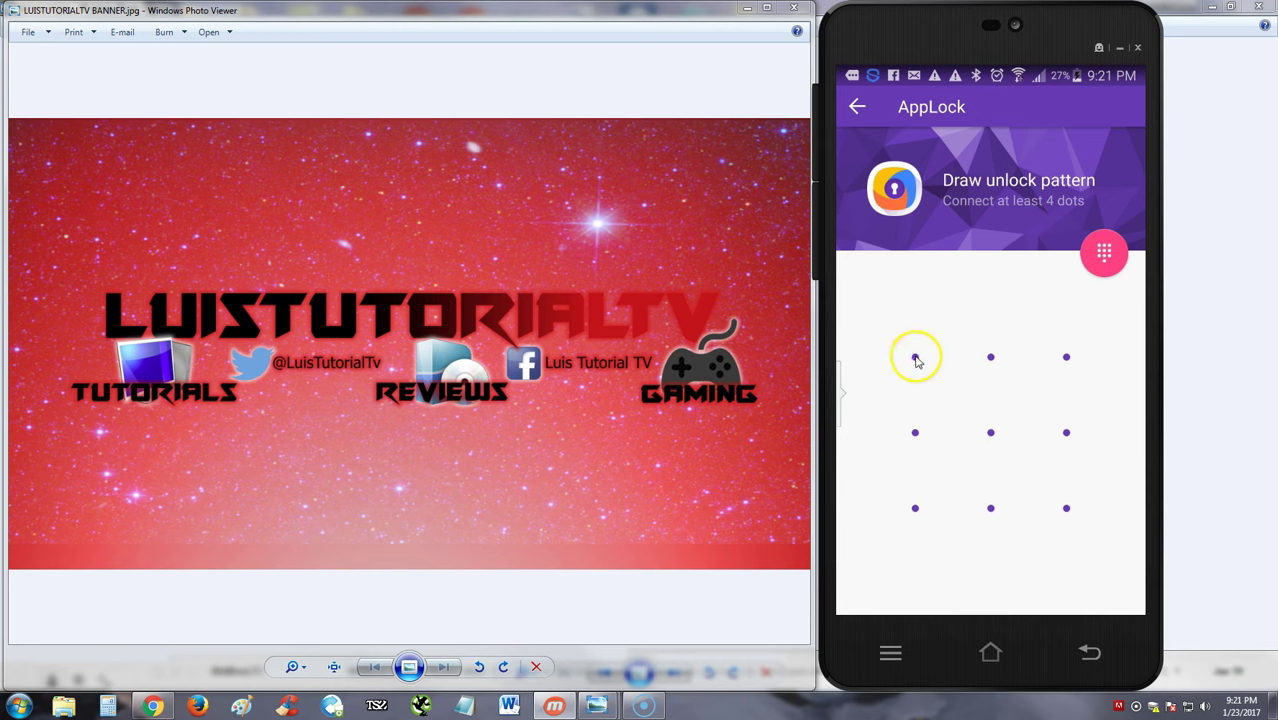
mouse_move(917, 361)
left_mouse_down()
mouse_move(1062, 350)
mouse_move(1068, 374)
left_mouse_up()
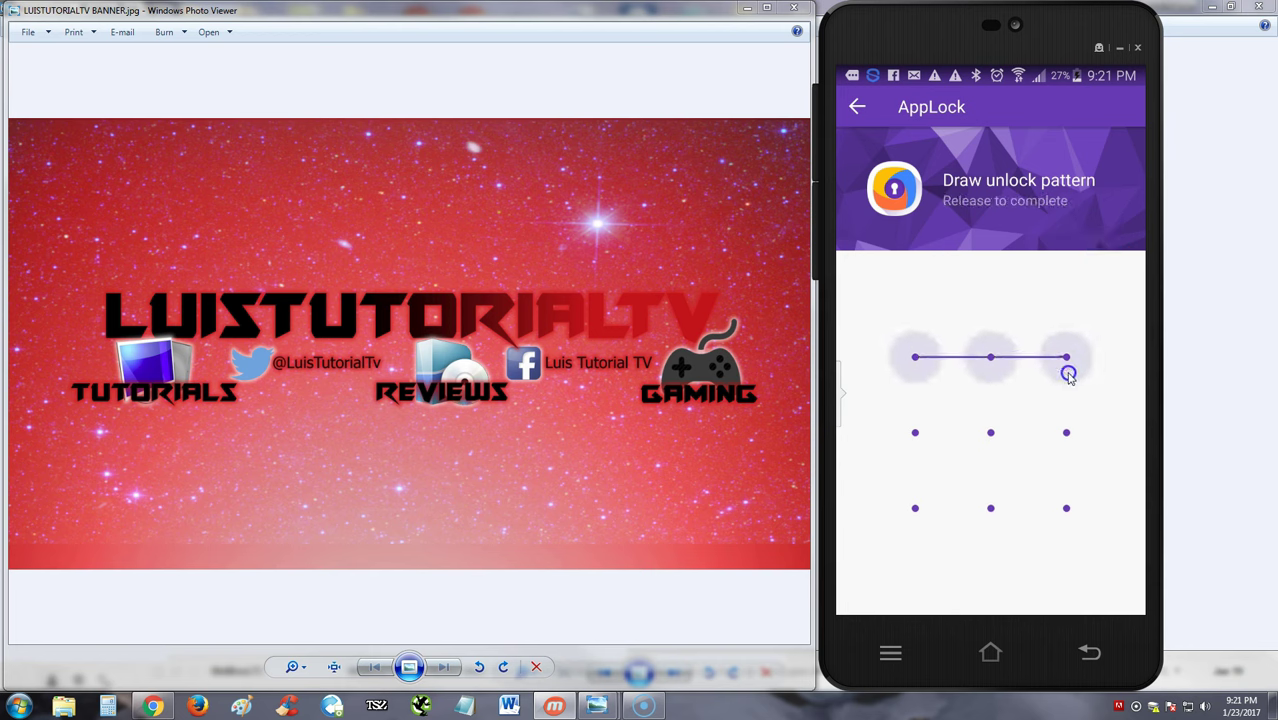
left_click_drag(1069, 503, 1070, 511)
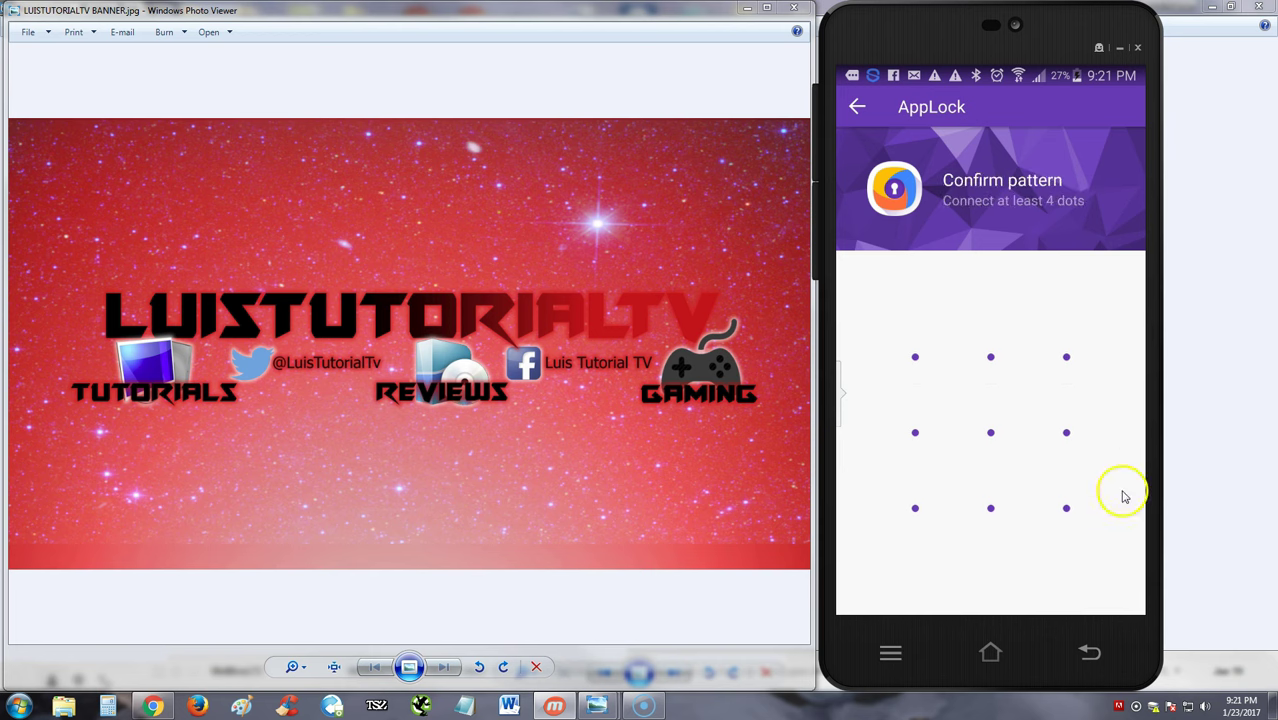
mouse_move(914, 370)
left_mouse_down()
mouse_move(1070, 362)
mouse_move(1066, 510)
left_mouse_up()
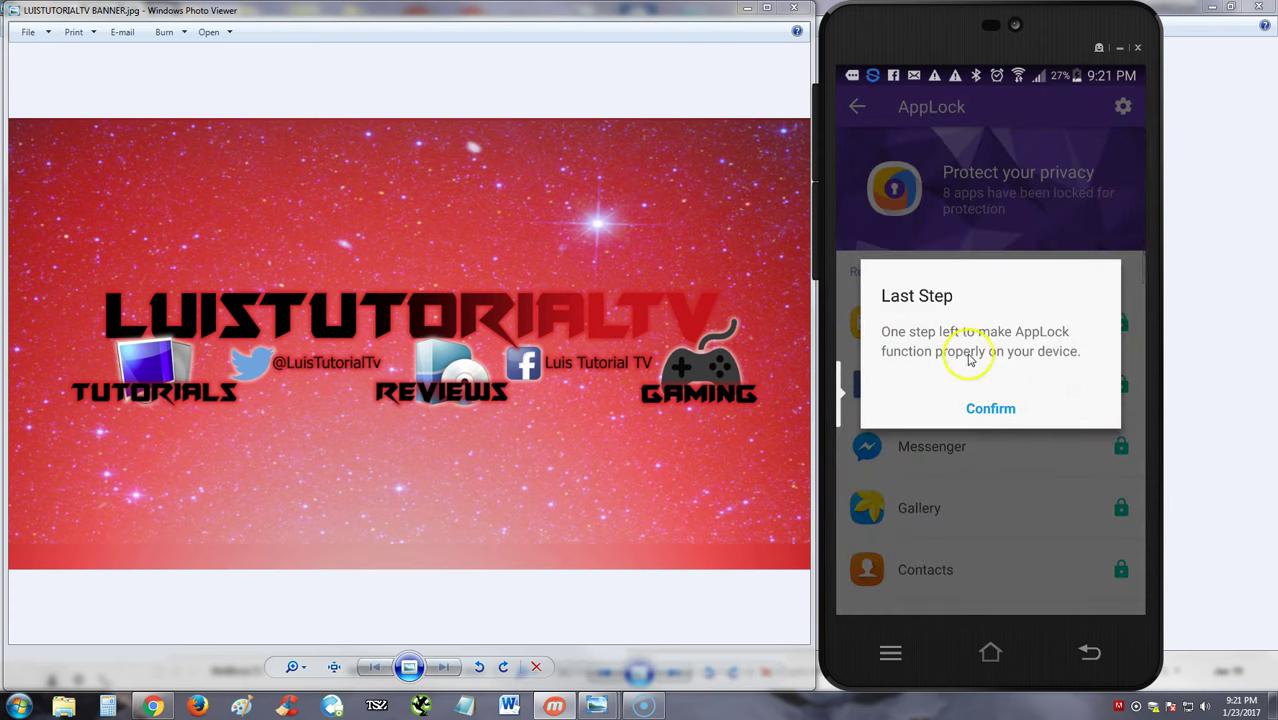
Confirm AppLock's last step, grant usage access, and back out to the Antivirus tab.
left_click(1001, 408)
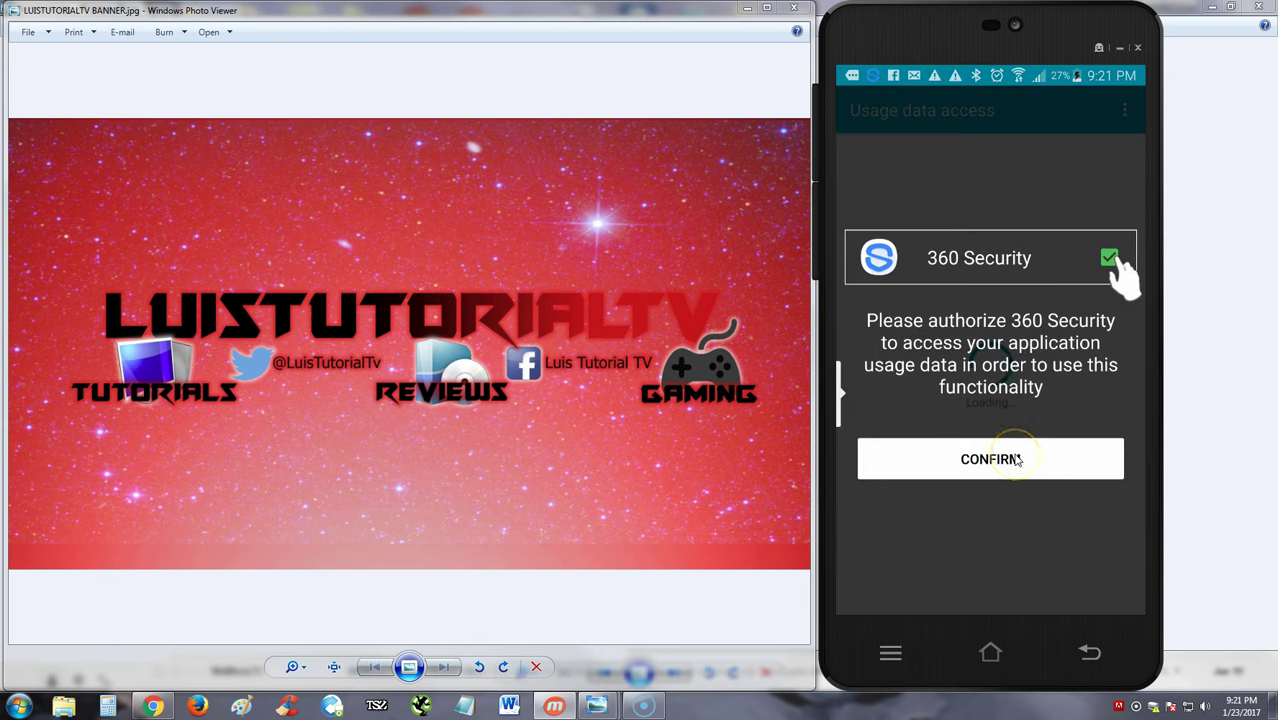
left_click(1127, 457)
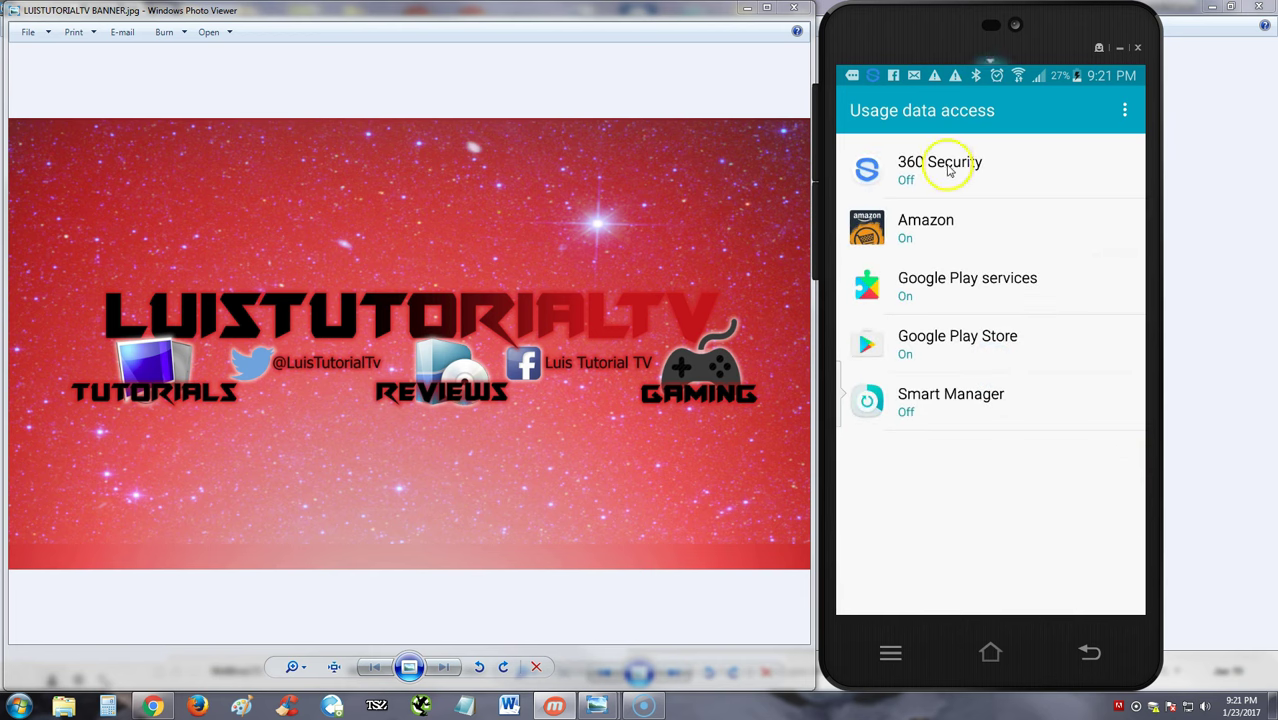
left_click(1088, 652)
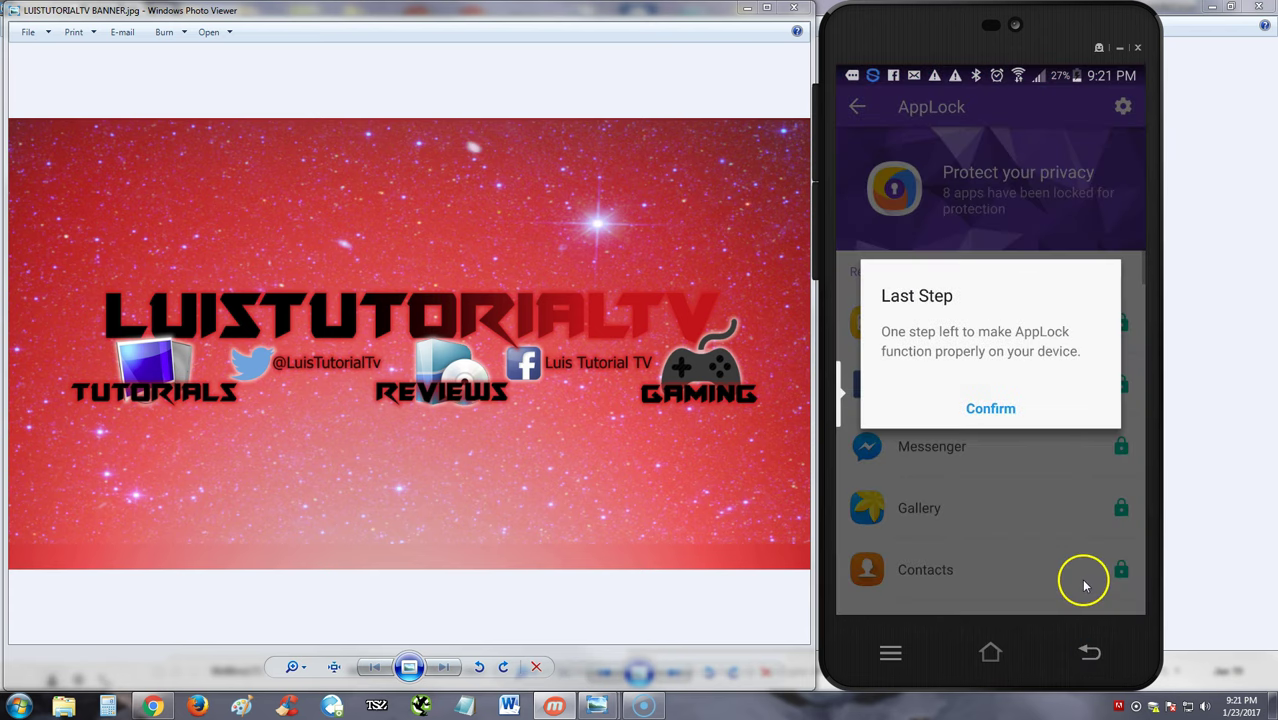
left_click(1088, 652)
left_click(1088, 652)
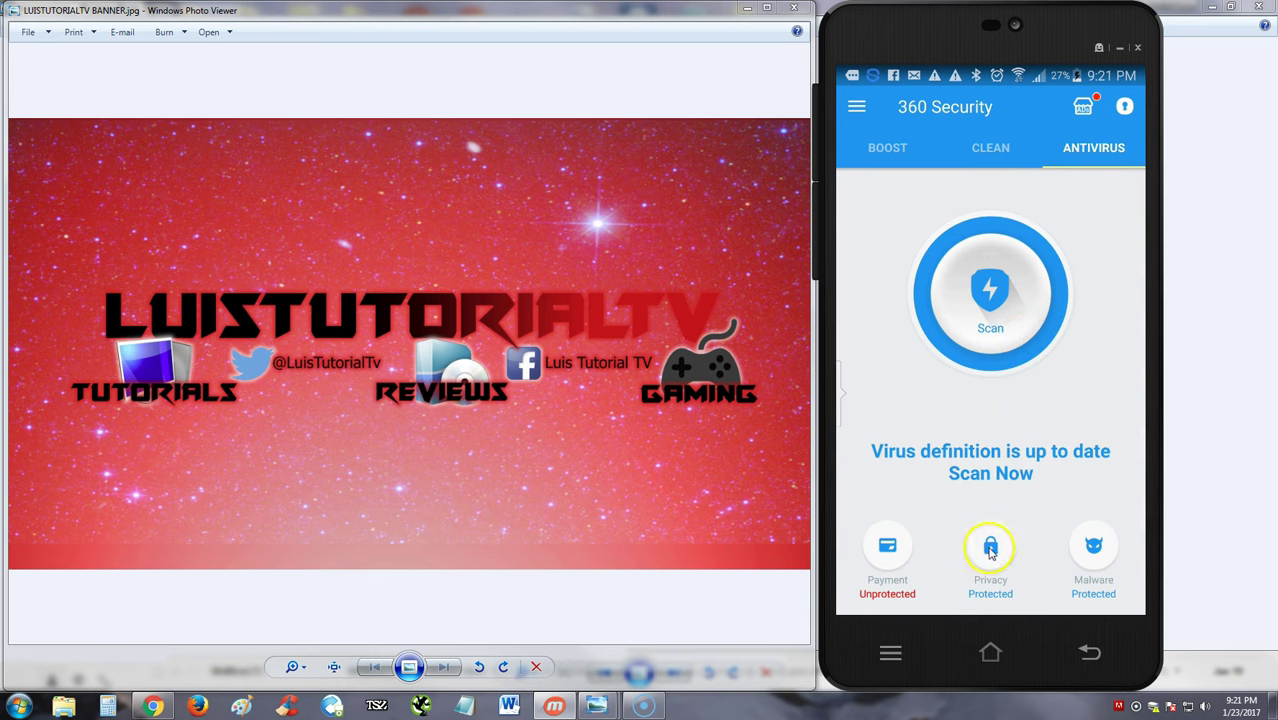
Start payment protection, authorize it and accept usage access, then return to the overview.
left_click(887, 555)
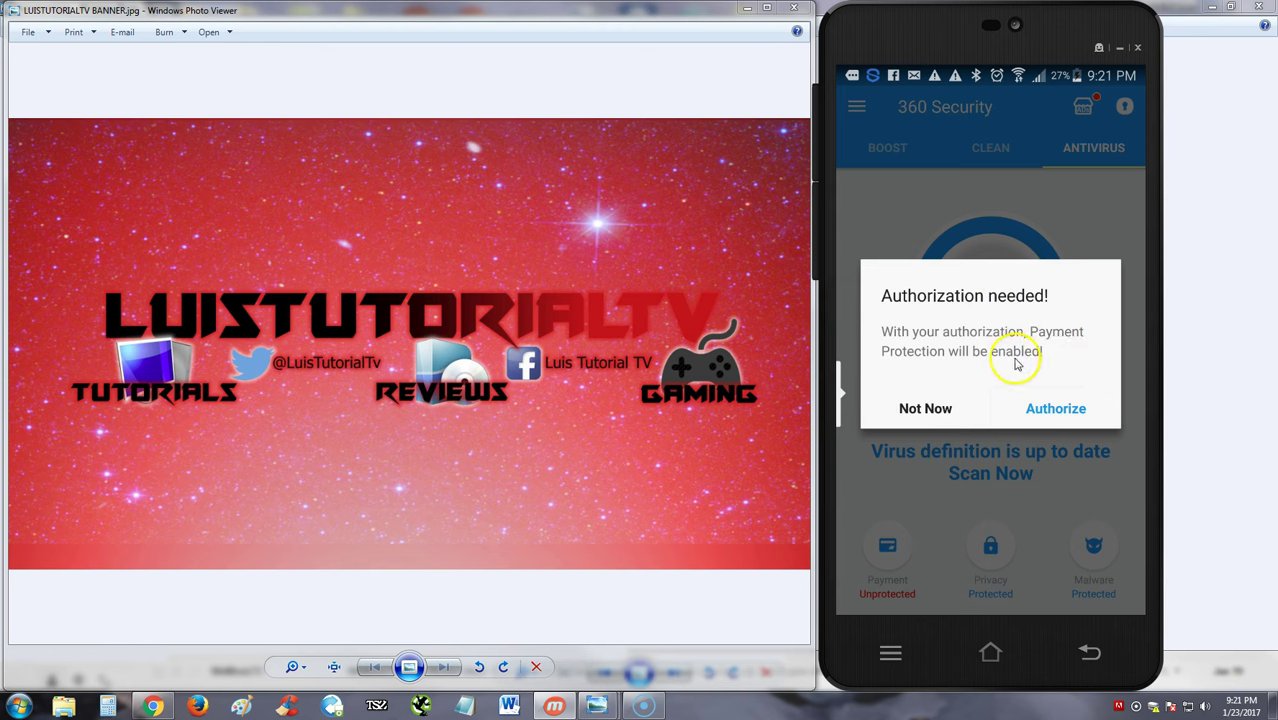
left_click(1060, 408)
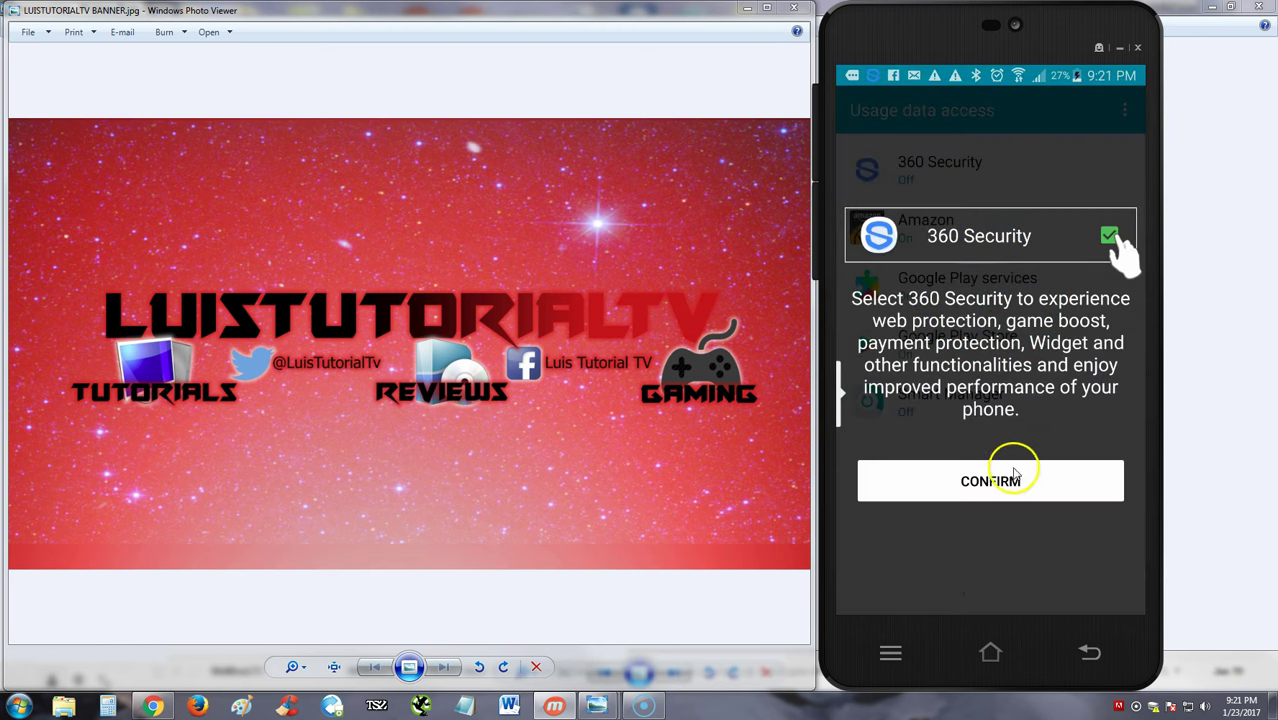
left_click(1003, 480)
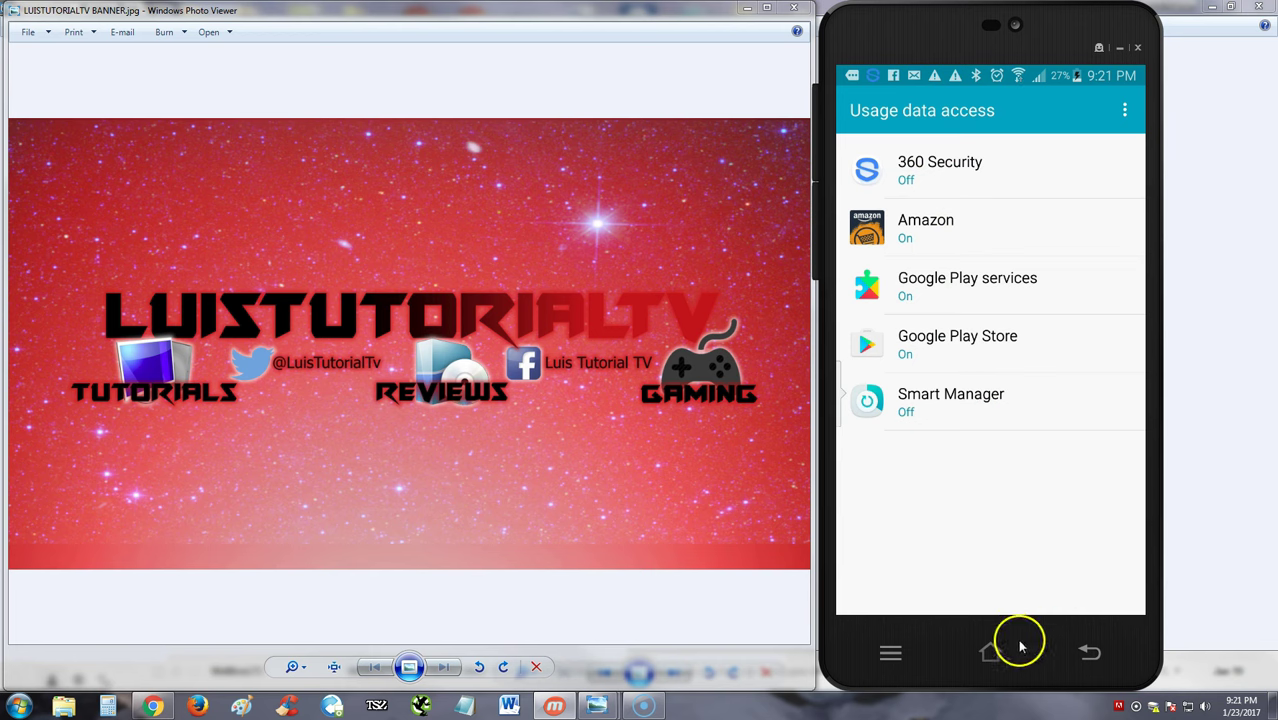
left_click(1087, 652)
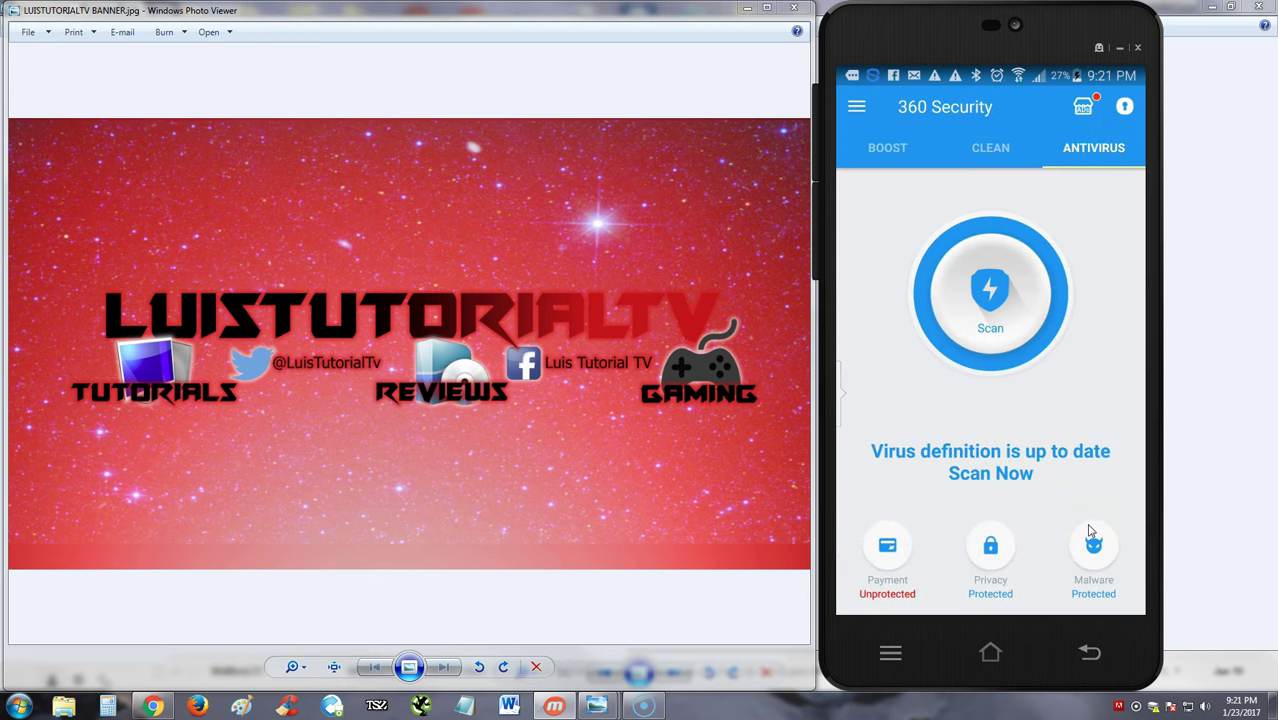
Authorize payment protection again and switch on Allow usage tracking for 360 Security.
left_click(899, 561)
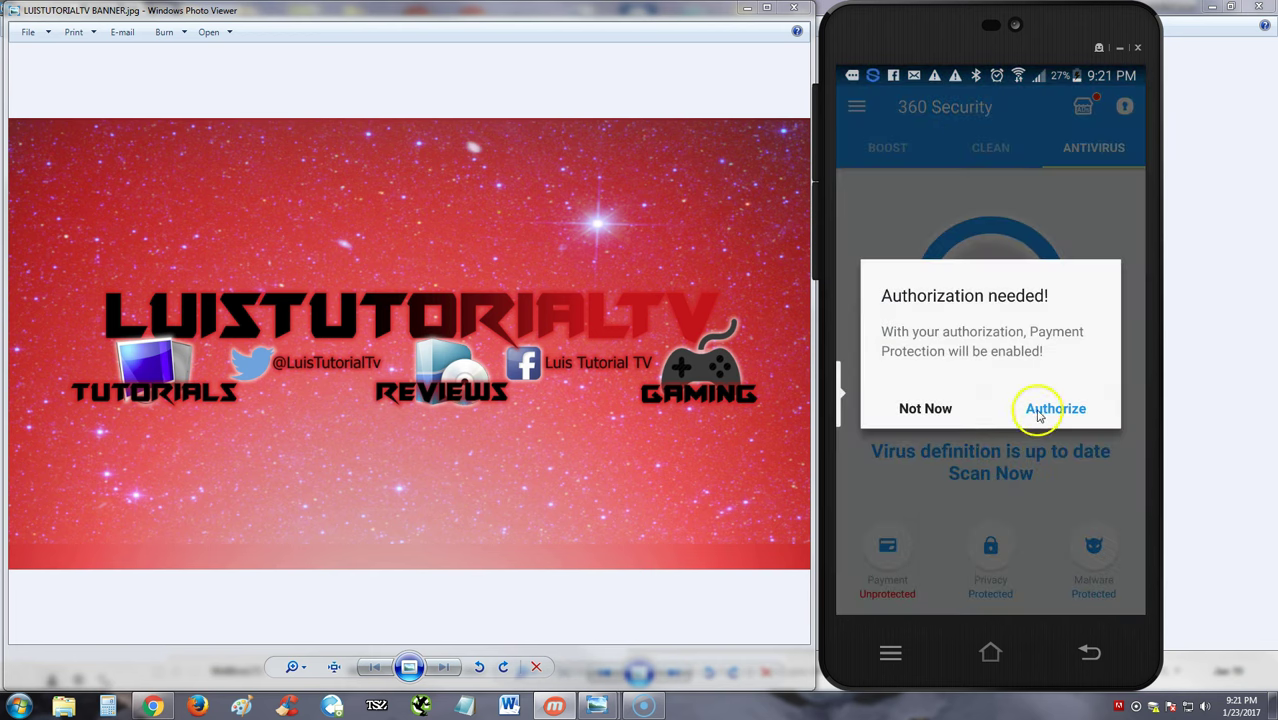
left_click(1040, 410)
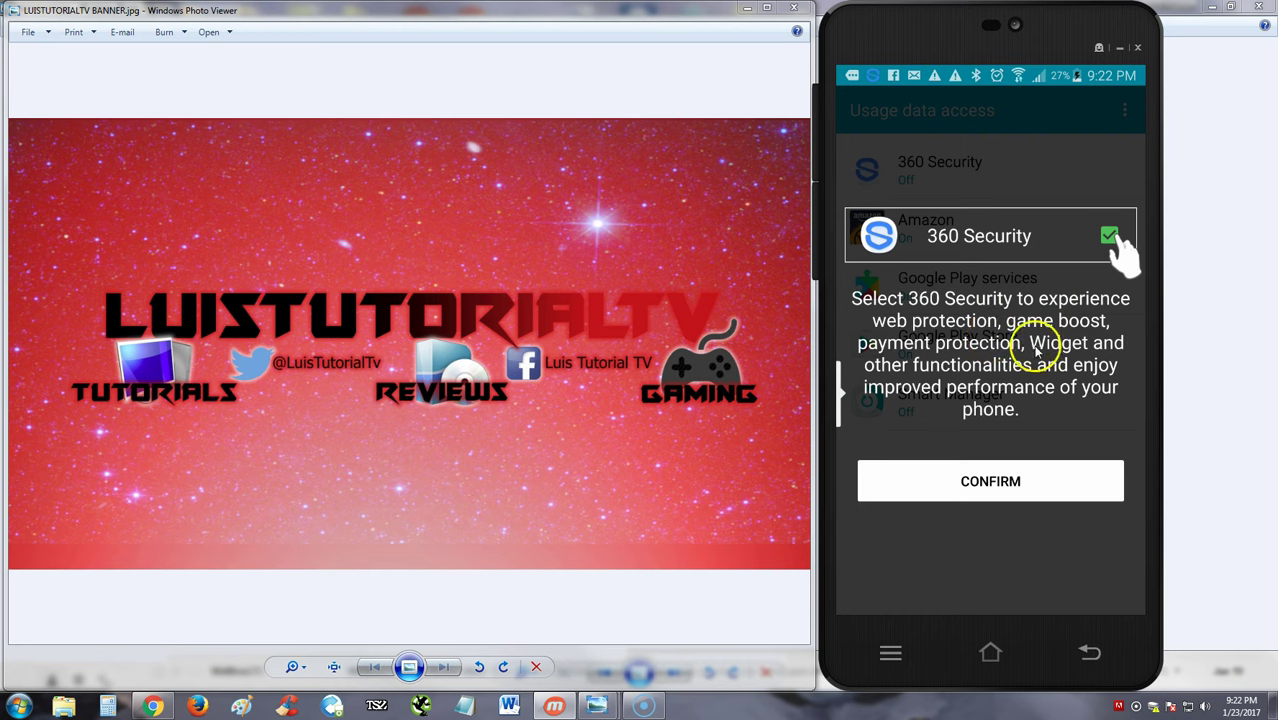
left_click(988, 481)
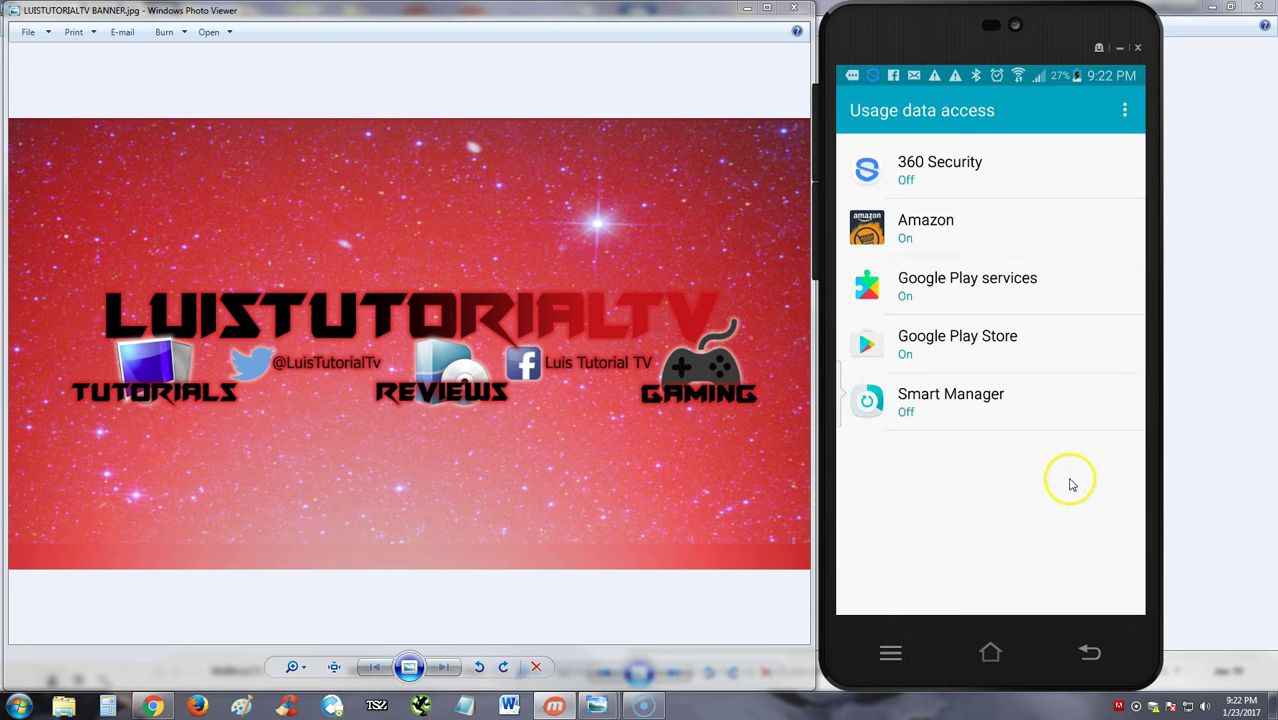
left_click(928, 184)
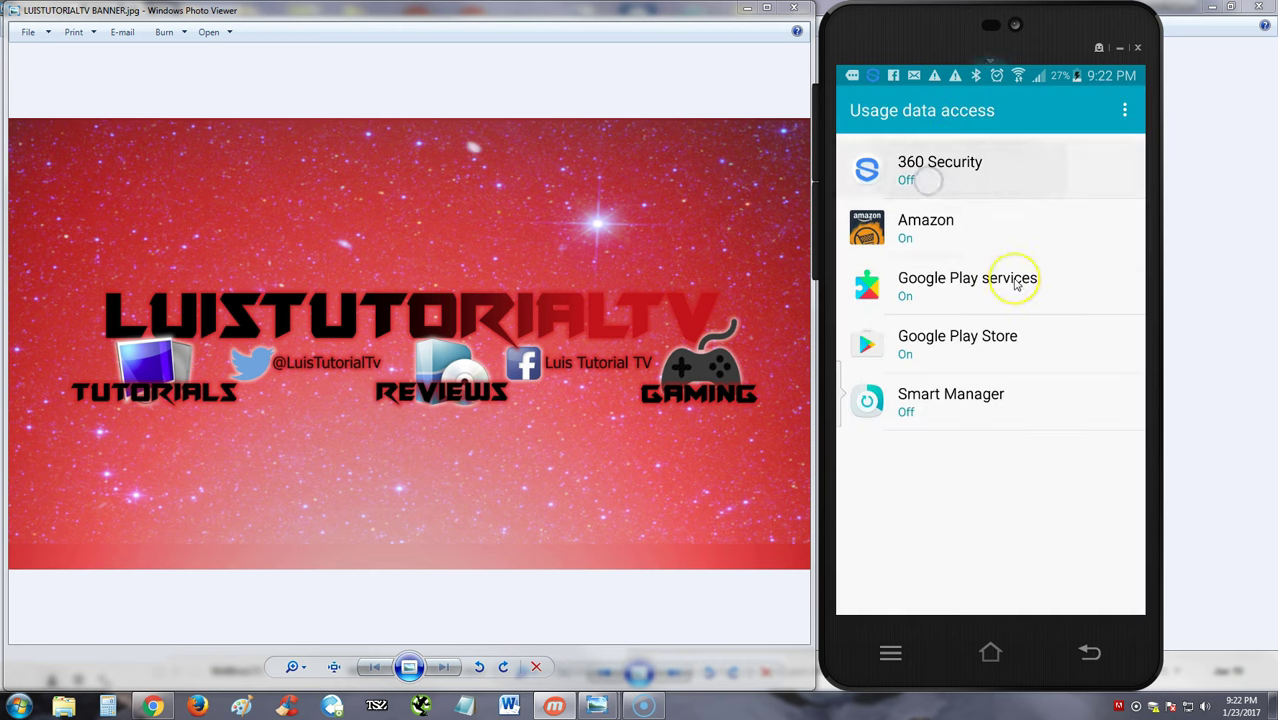
left_click(1112, 233)
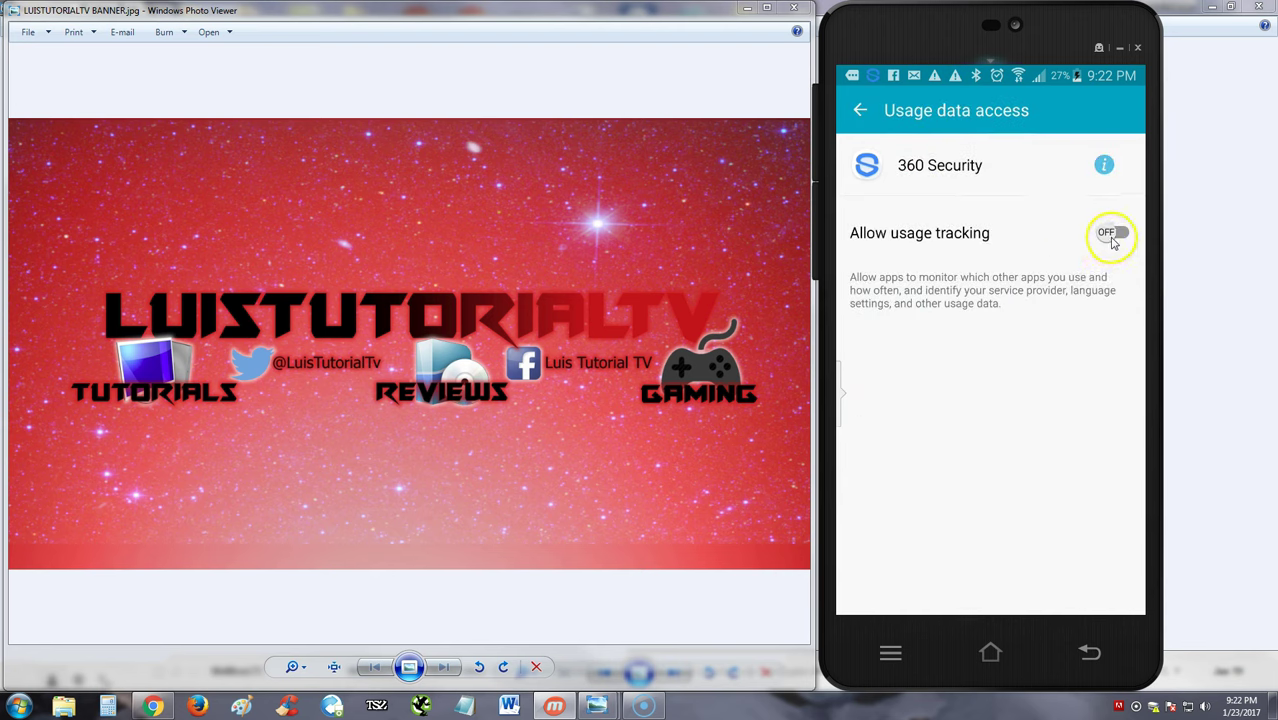
left_click(860, 110)
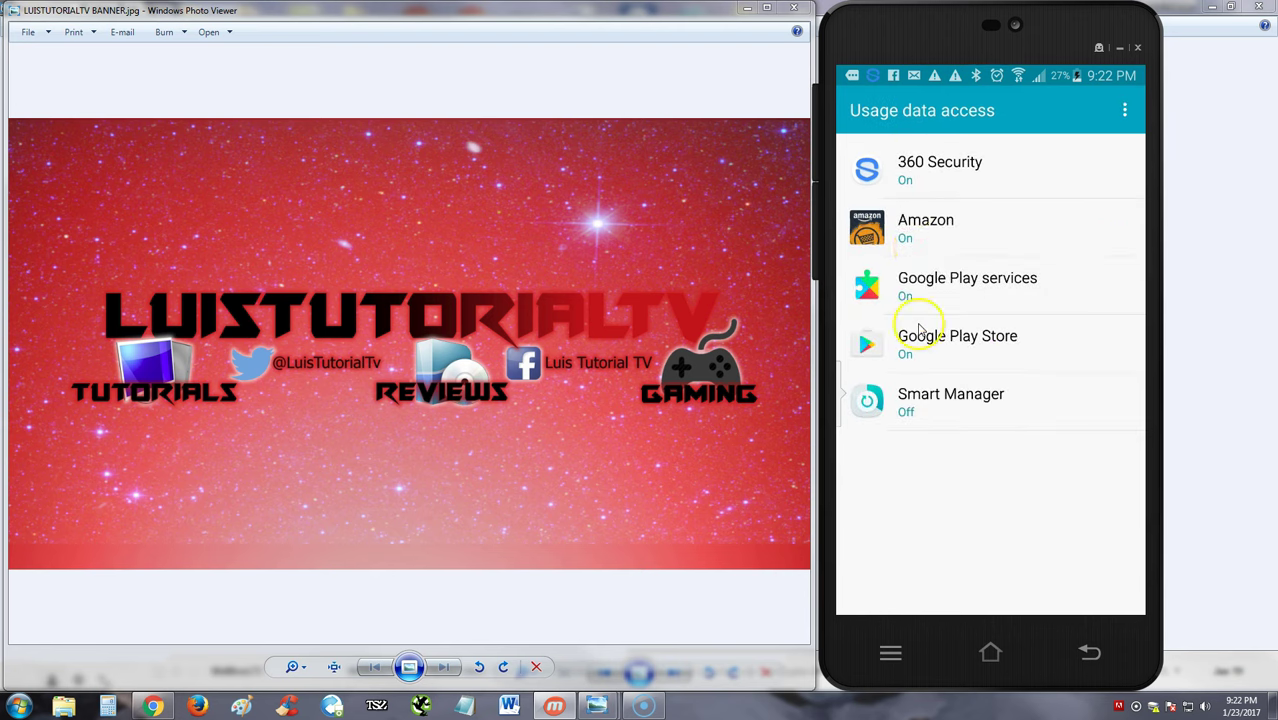
left_click(1129, 585)
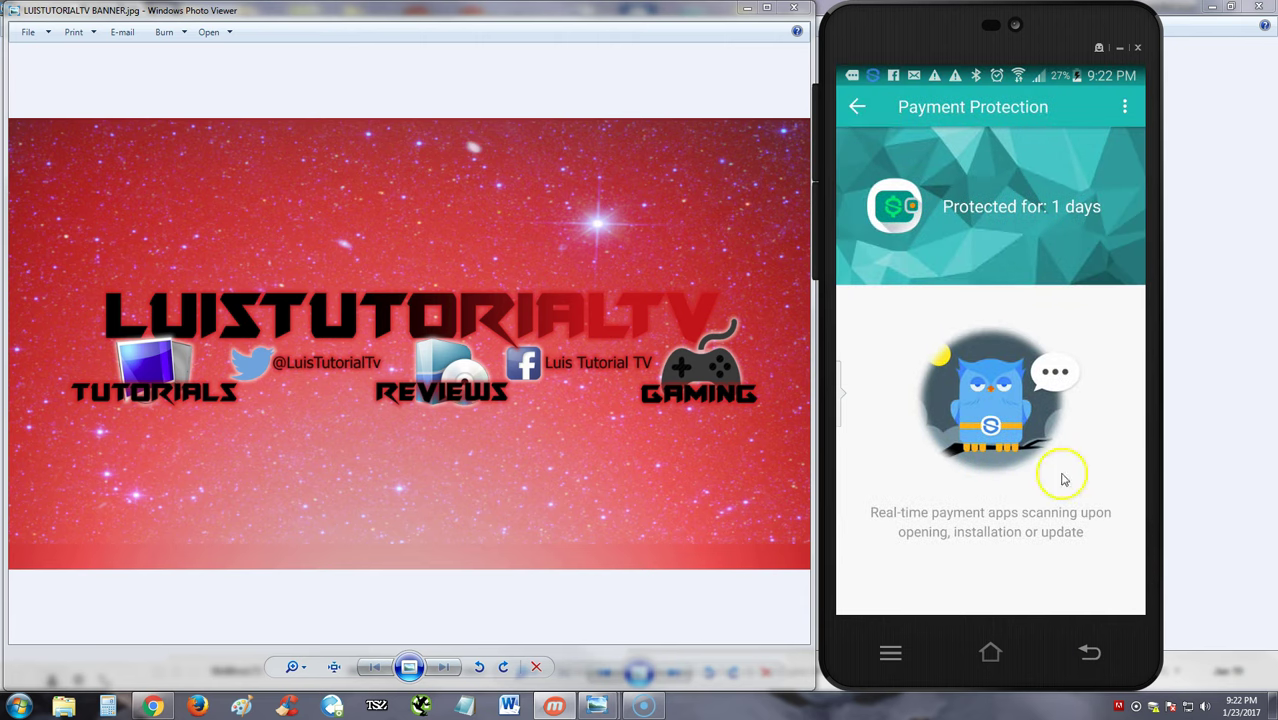
Finish on the Payment Protection page and return to the Antivirus tab showing all Protected.
left_click(1019, 497)
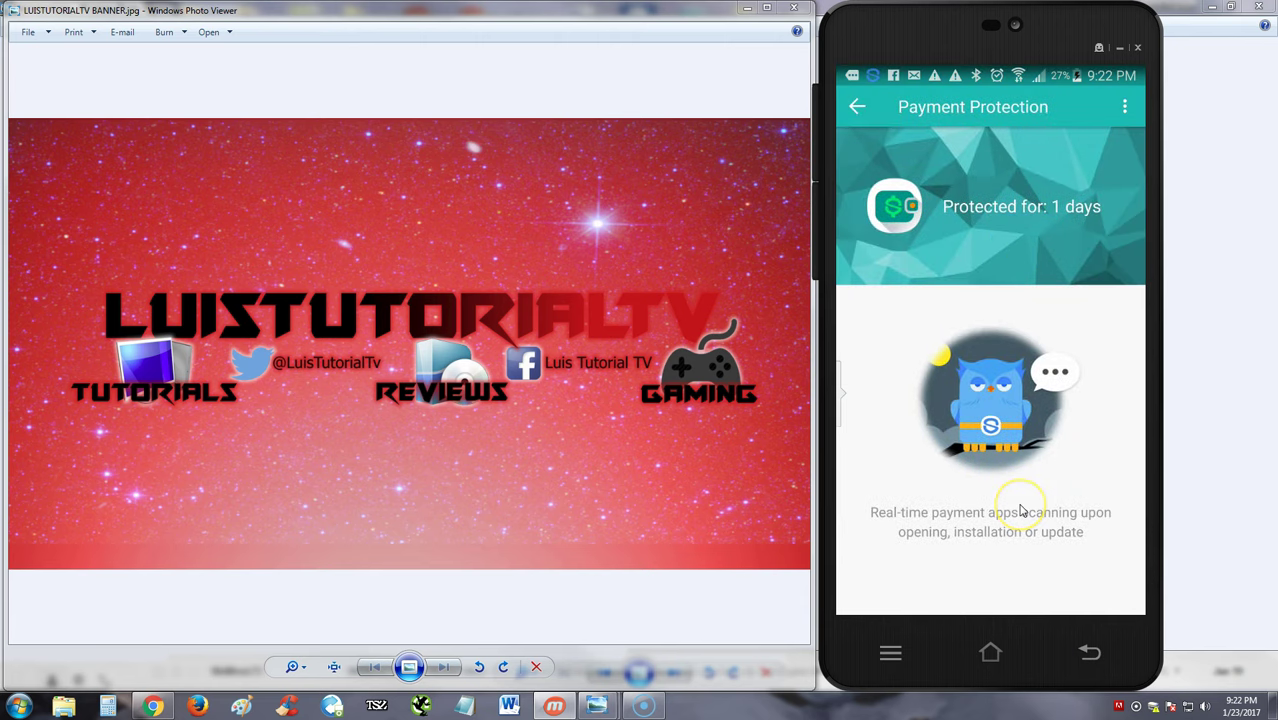
left_click(1040, 548)
left_click(848, 80)
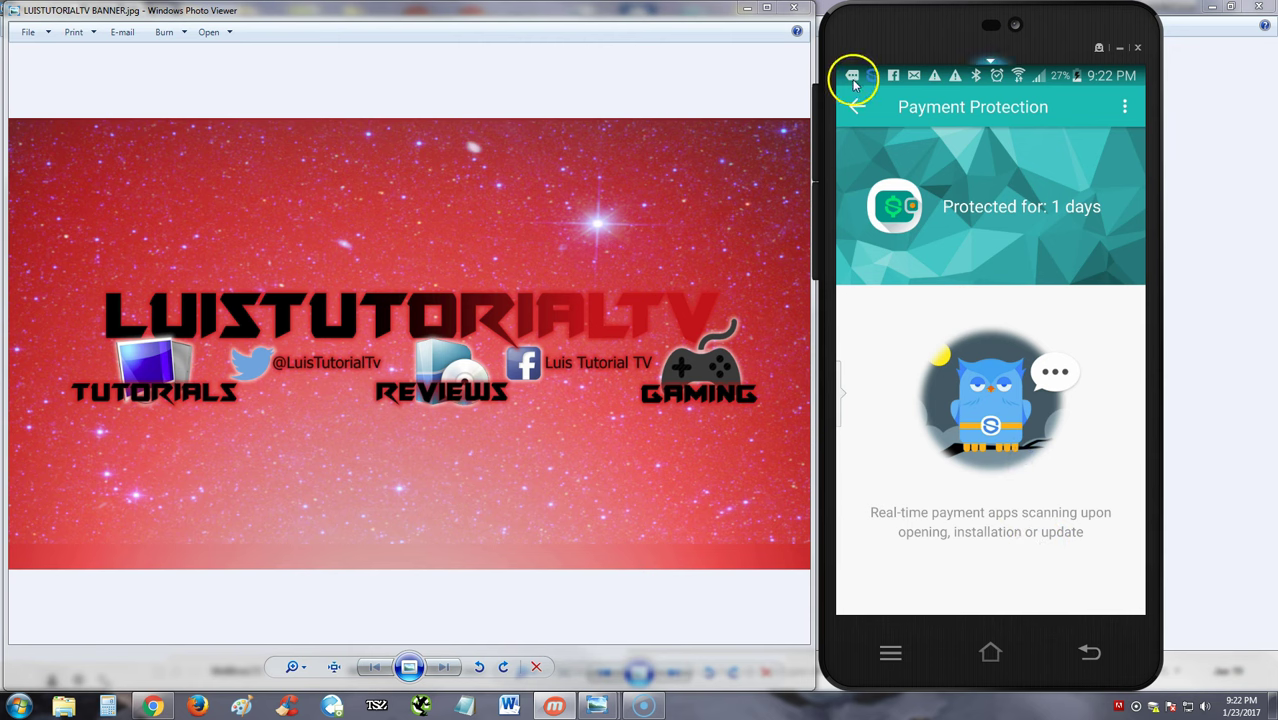
left_click(1033, 430)
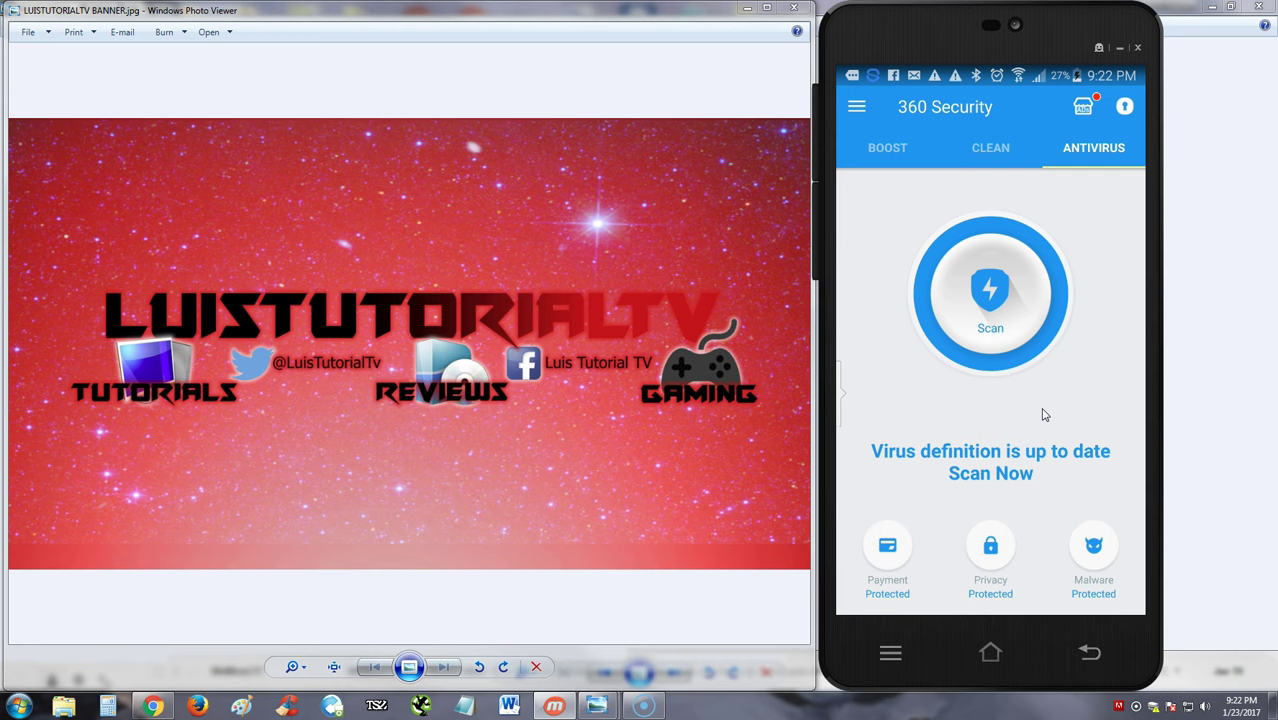
Peek at 360 Box, then open Phone Cooler from the tools menu, showing 19 overheated apps.
left_click(1080, 107)
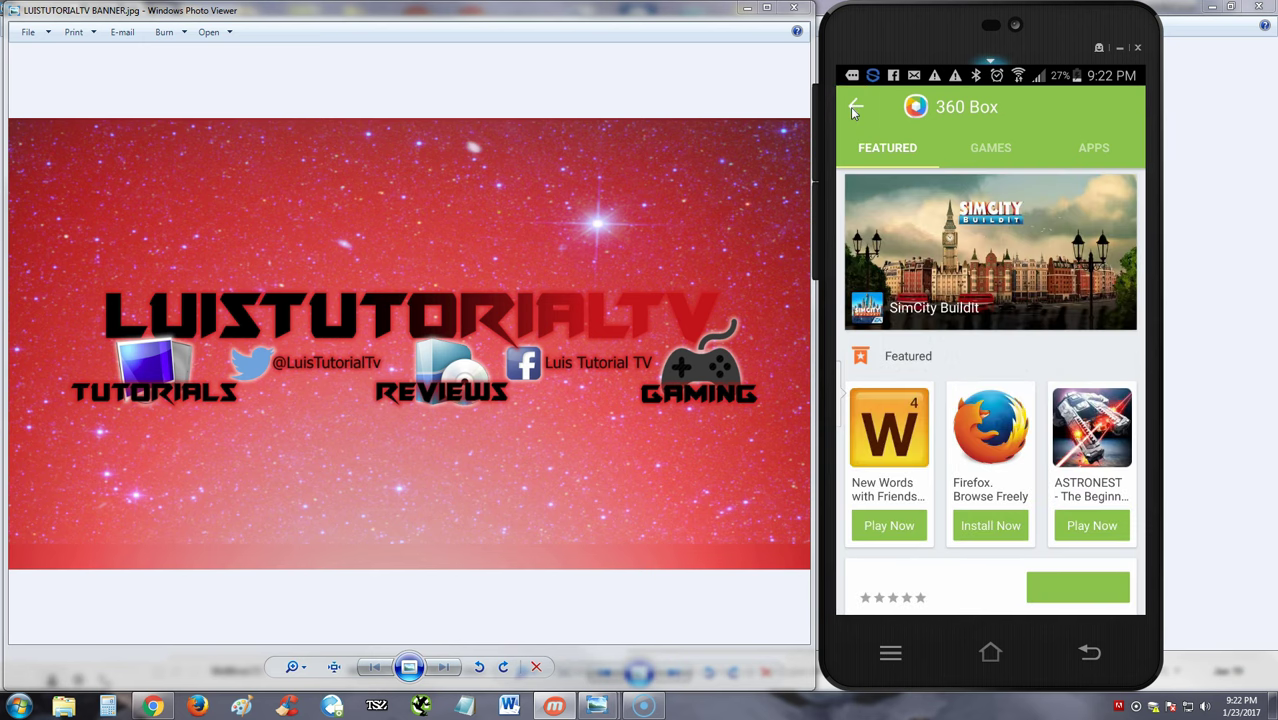
left_click(854, 107)
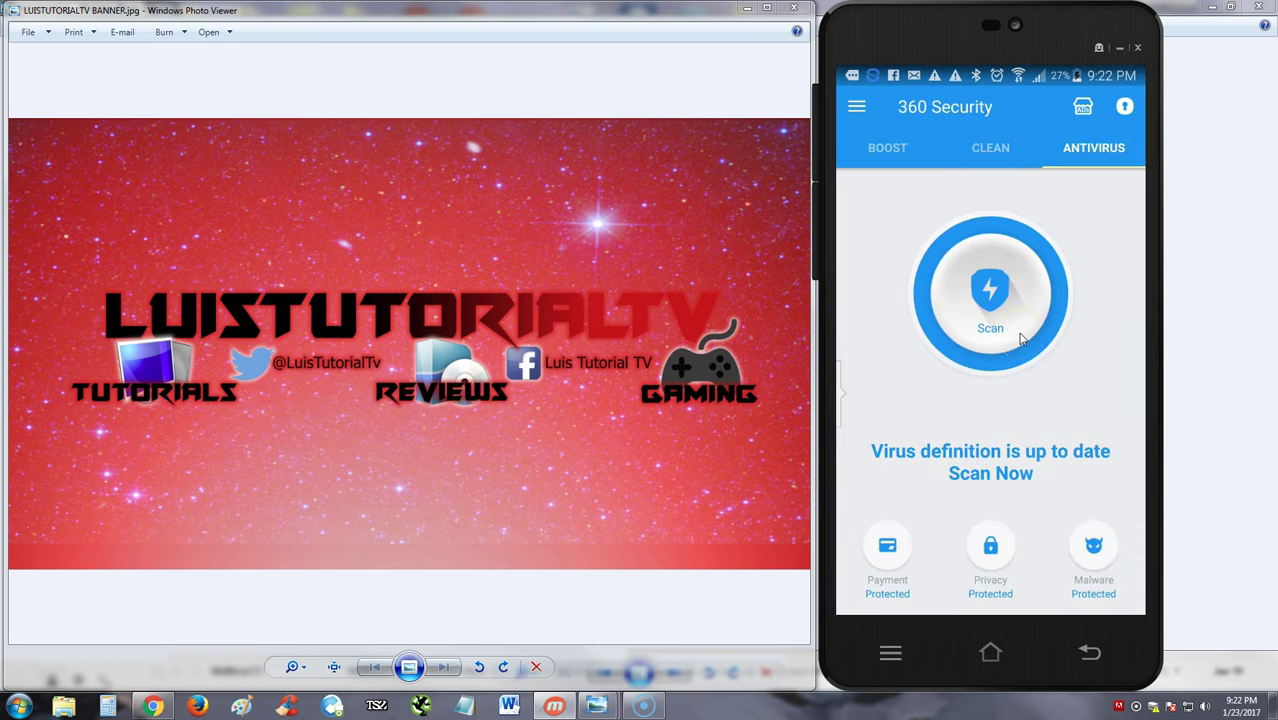
left_click(856, 107)
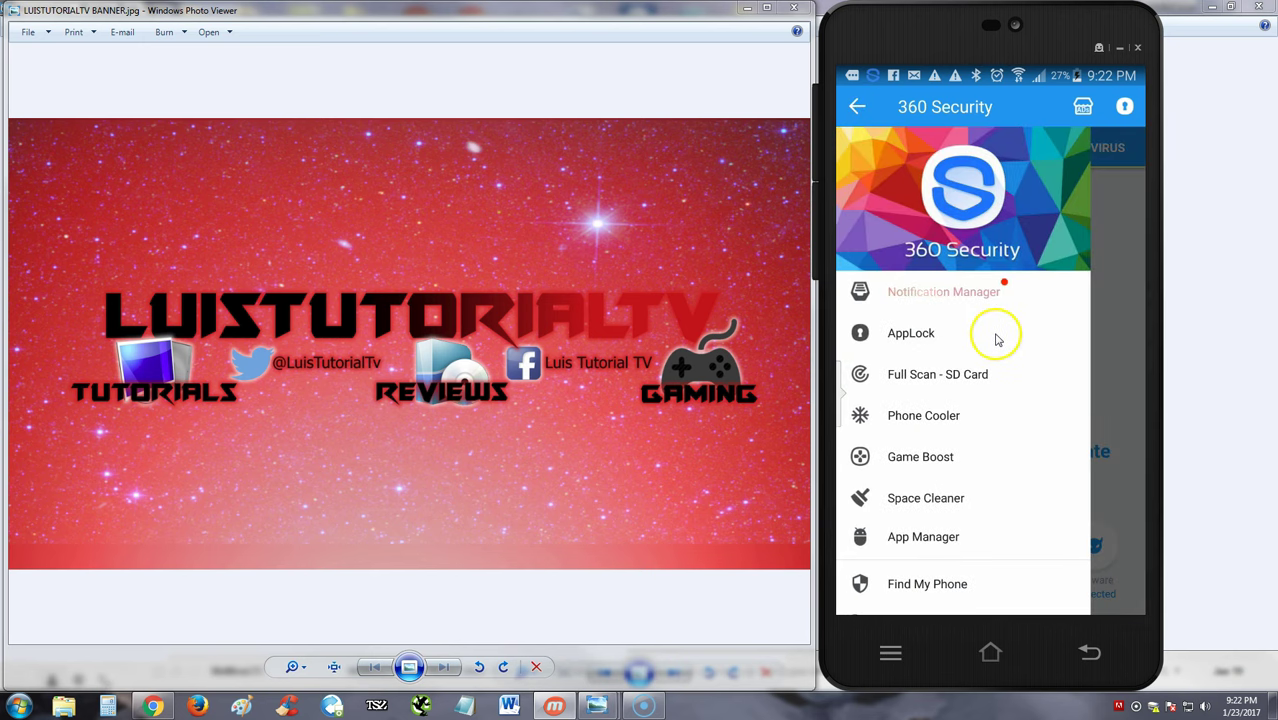
left_click(990, 421)
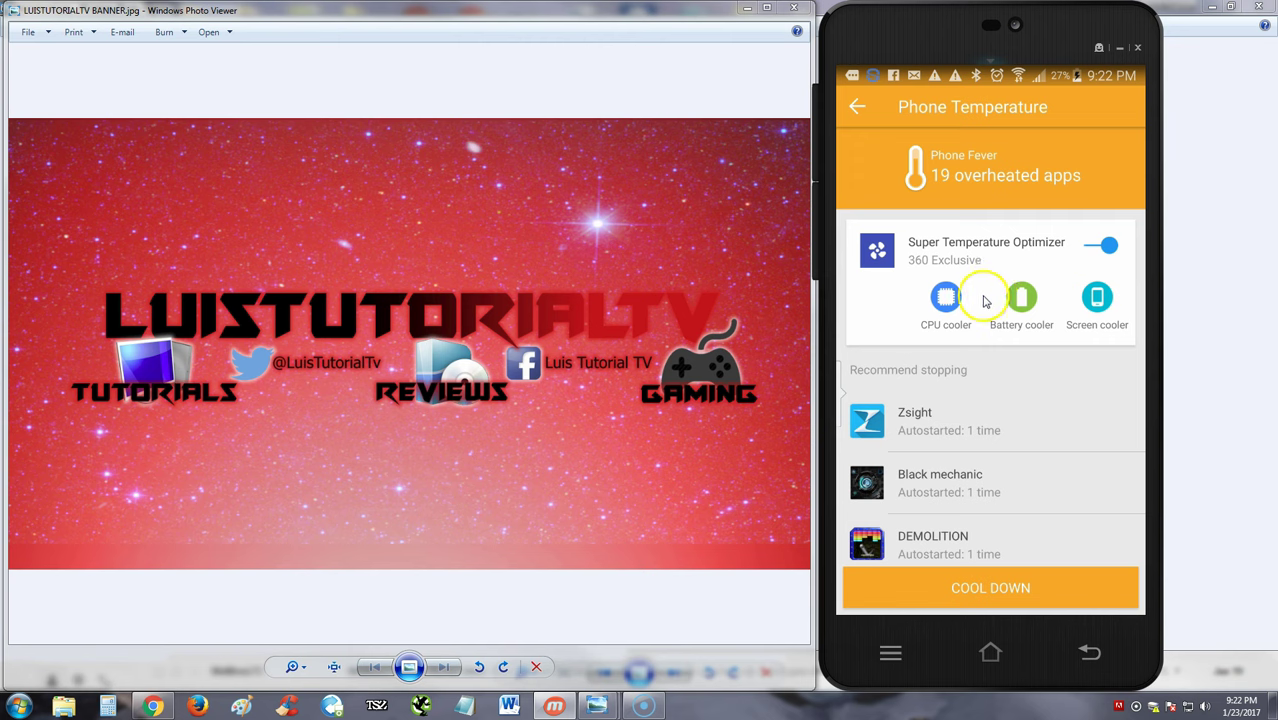
Start Cool Down, agree to enable the accessibility service, and dismiss its guide.
left_click(970, 588)
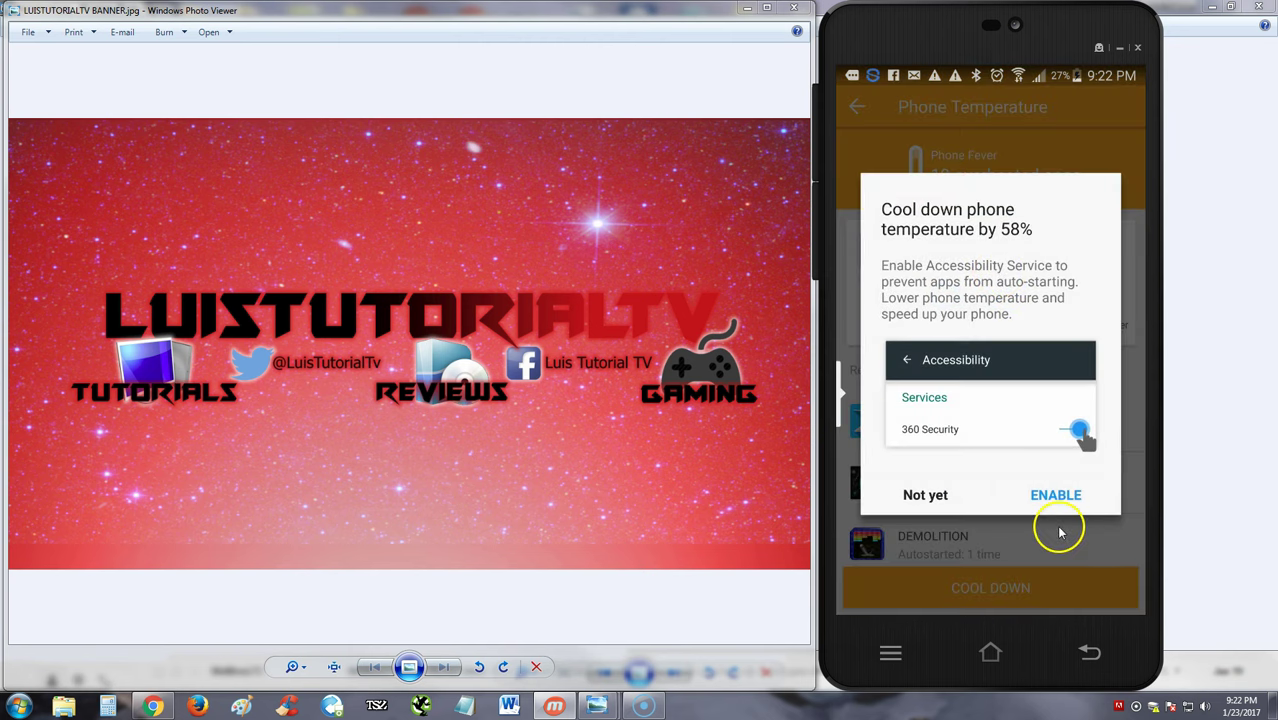
left_click(1056, 496)
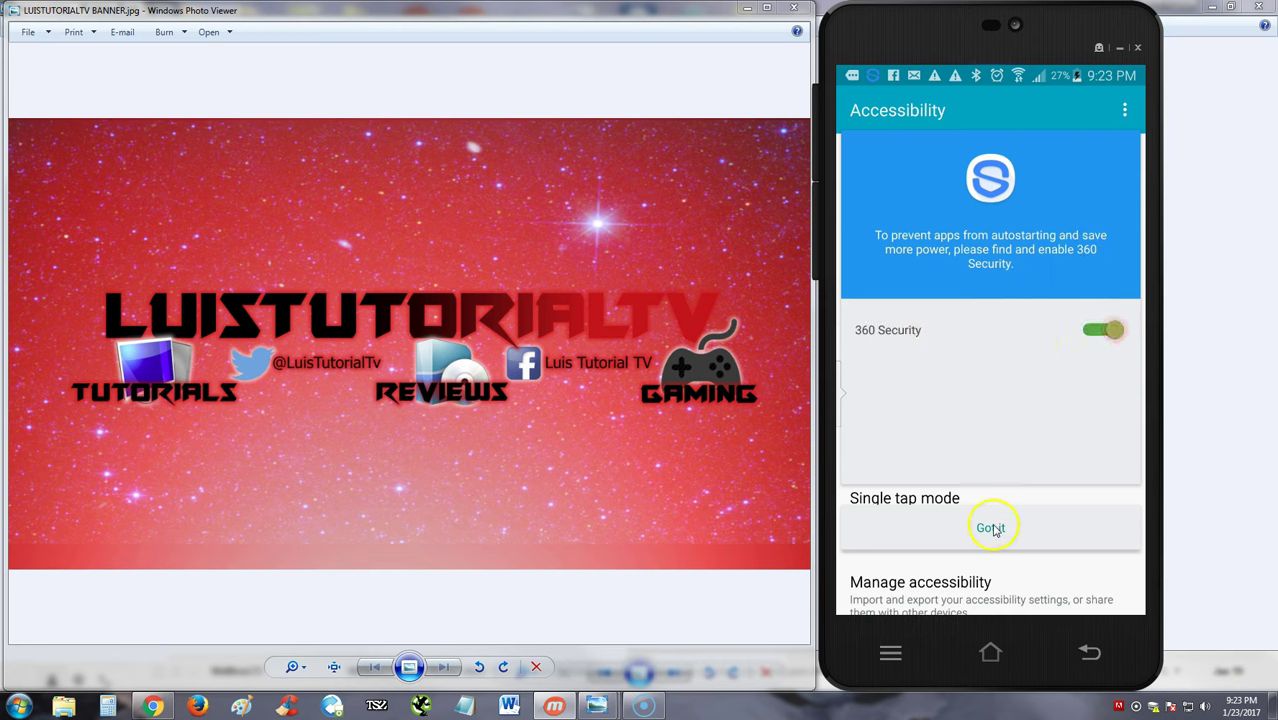
left_click(1041, 500)
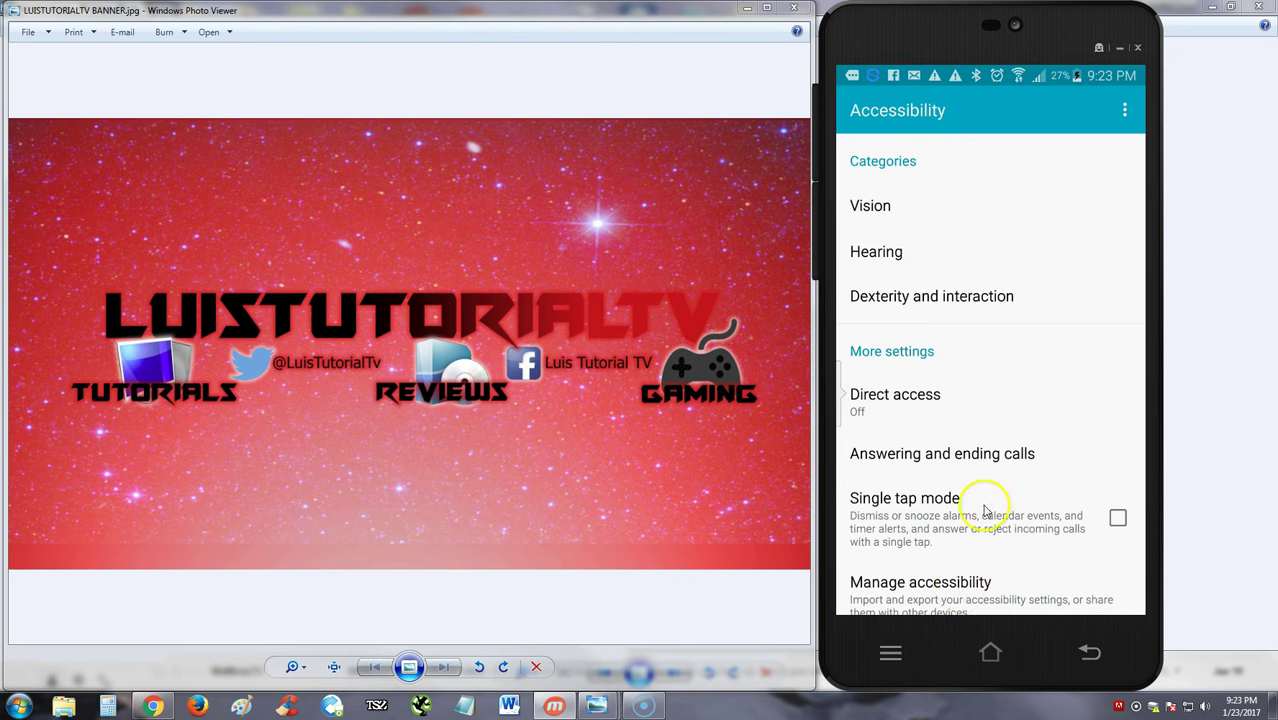
Look through the Accessibility list, leave the 360 Security service off, and go back toward Phone Temperature.
scroll(1021, 391, "down", 3)
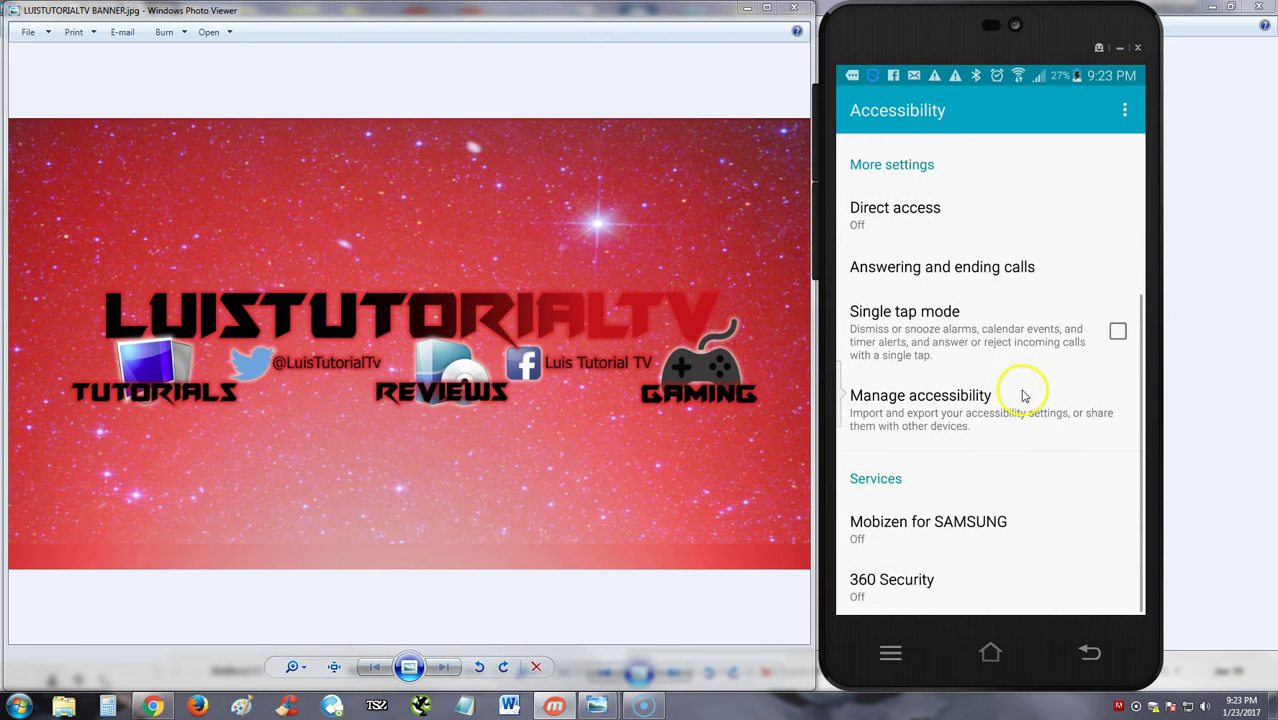
scroll(1022, 395, "up", 3)
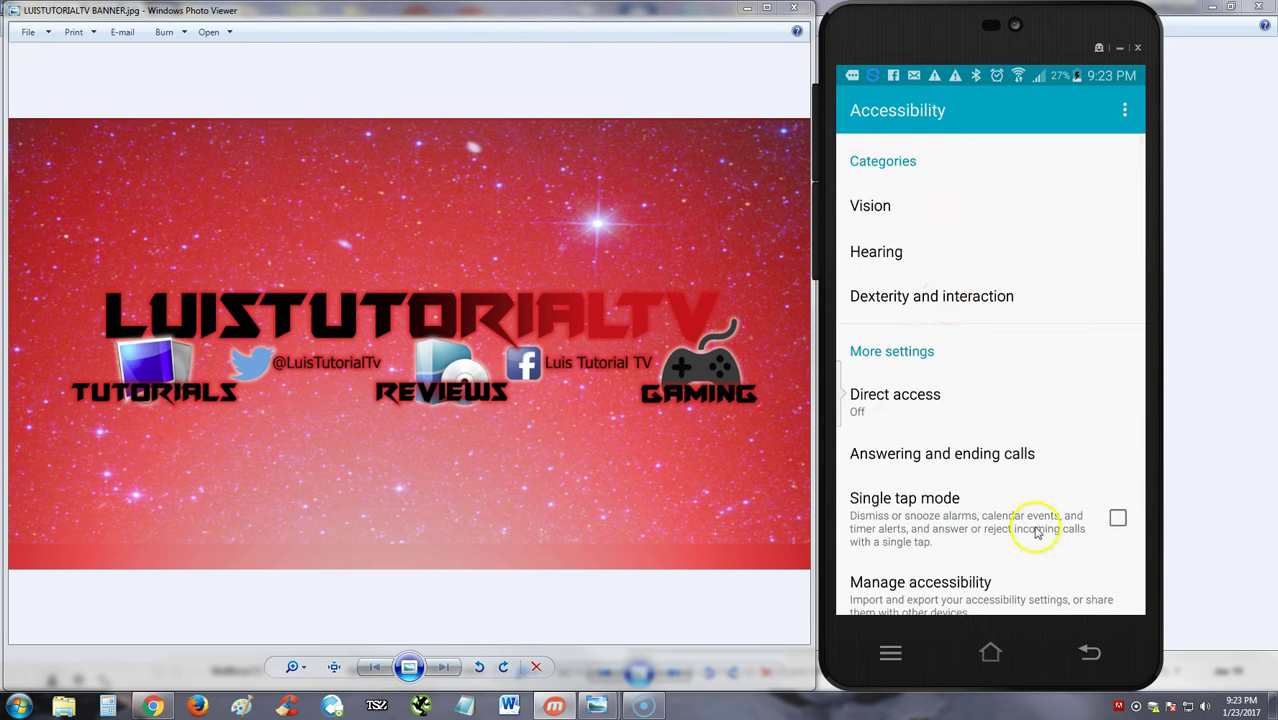
left_click(1090, 653)
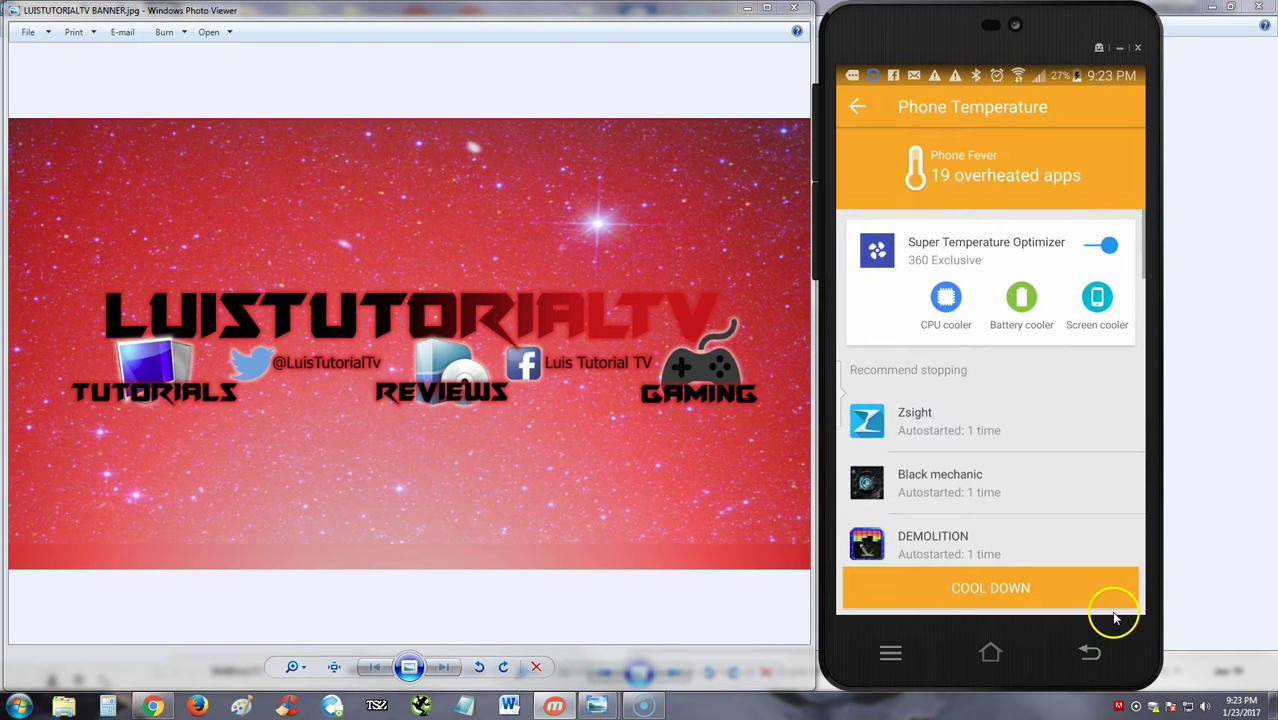
Open Find My Phone from the side menu, start its activation, then return to the Boost tab.
left_click(1091, 650)
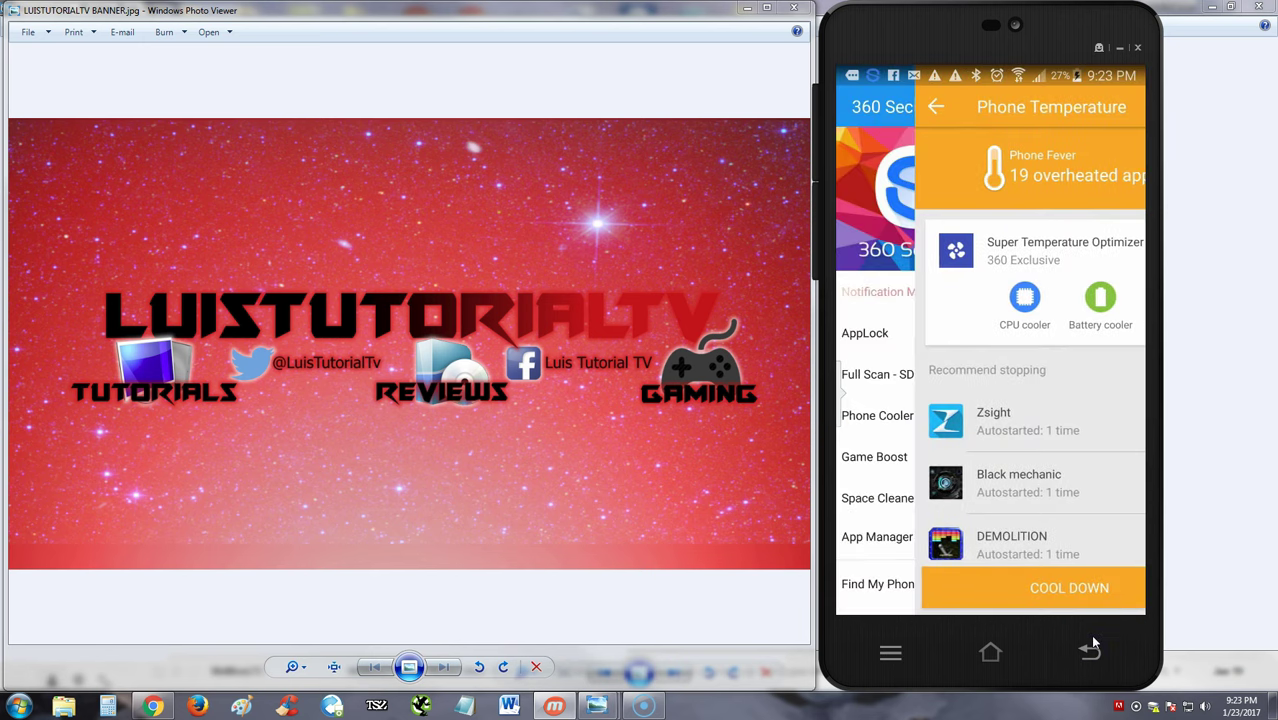
scroll(970, 408, "down", 2)
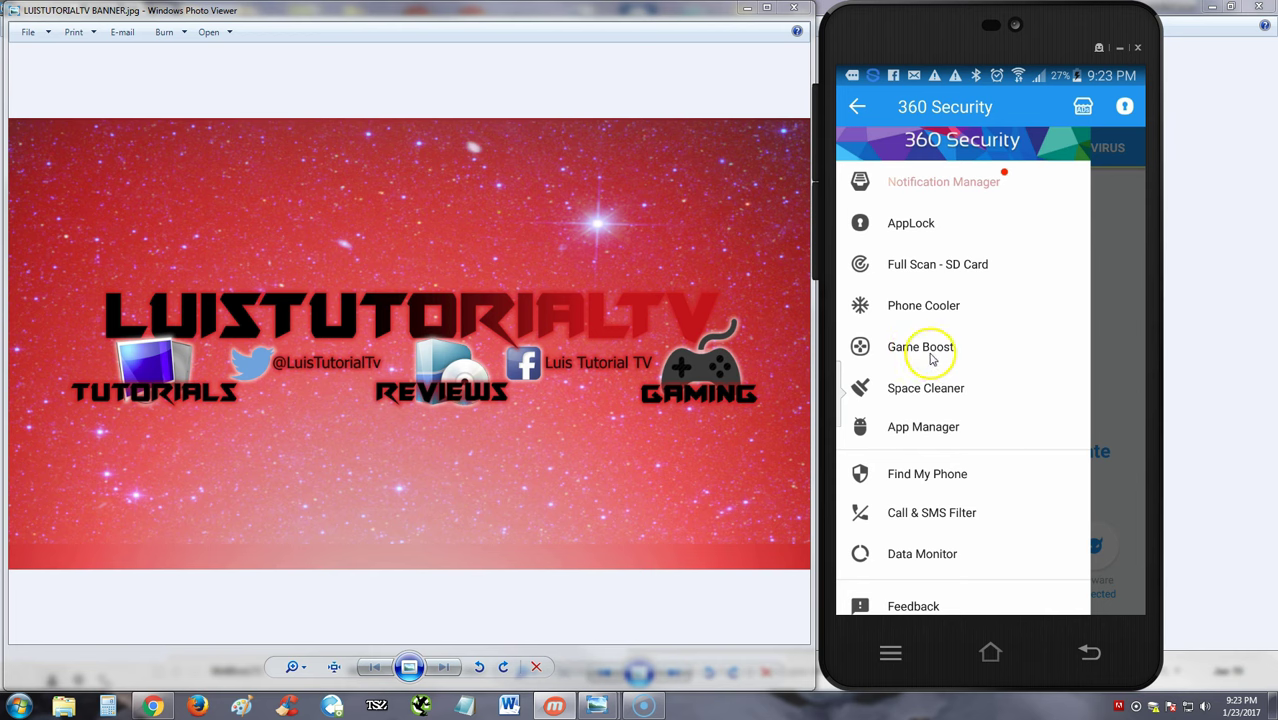
scroll(966, 408, "down", 1)
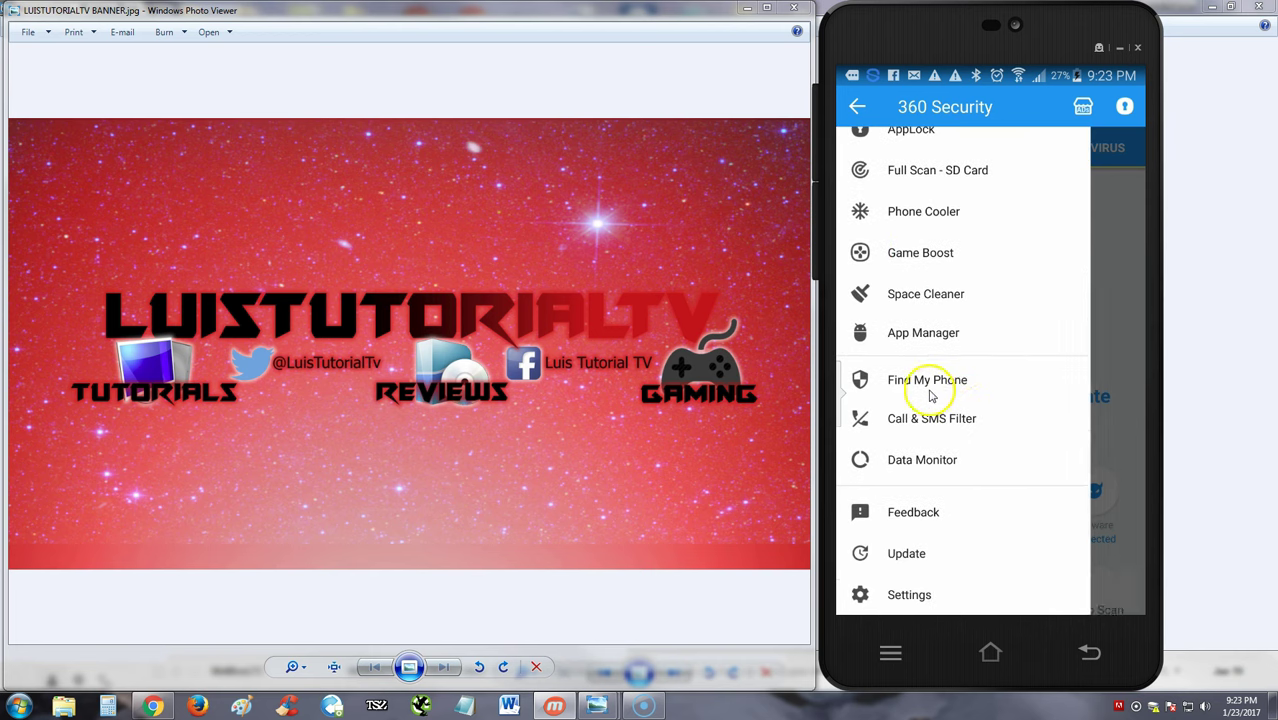
left_click(1008, 404)
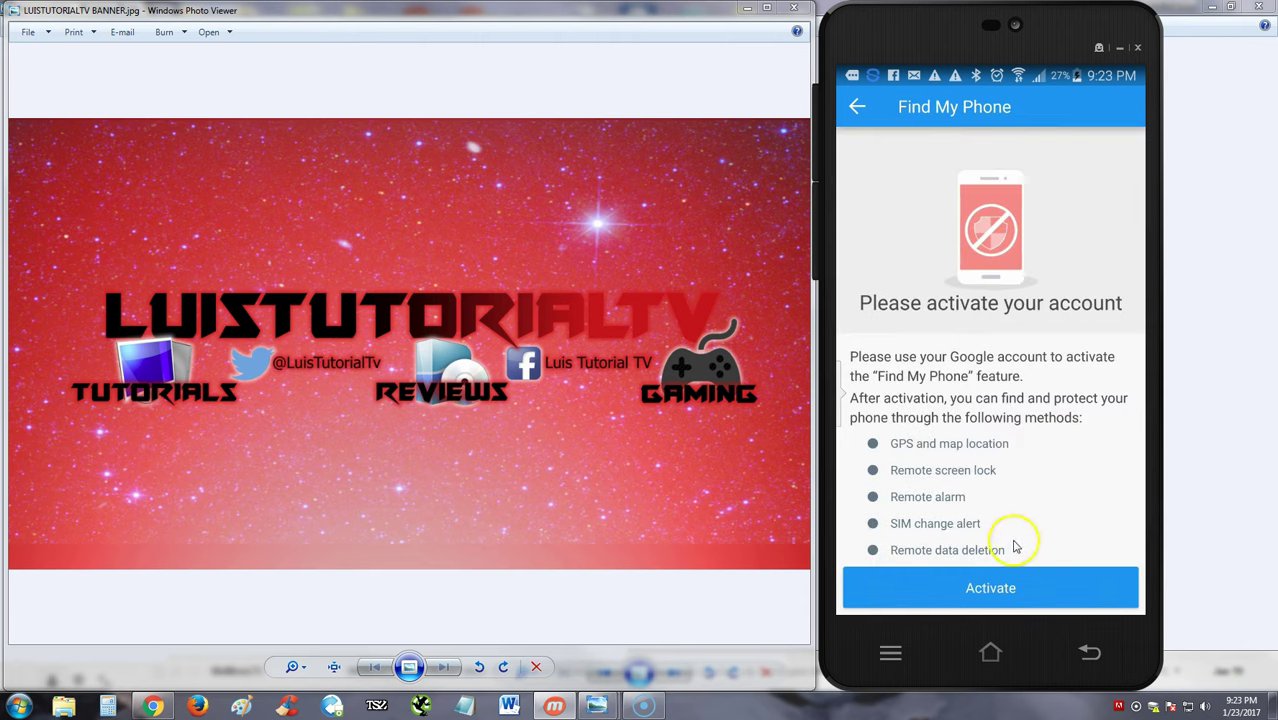
left_click(995, 592)
left_click(971, 450)
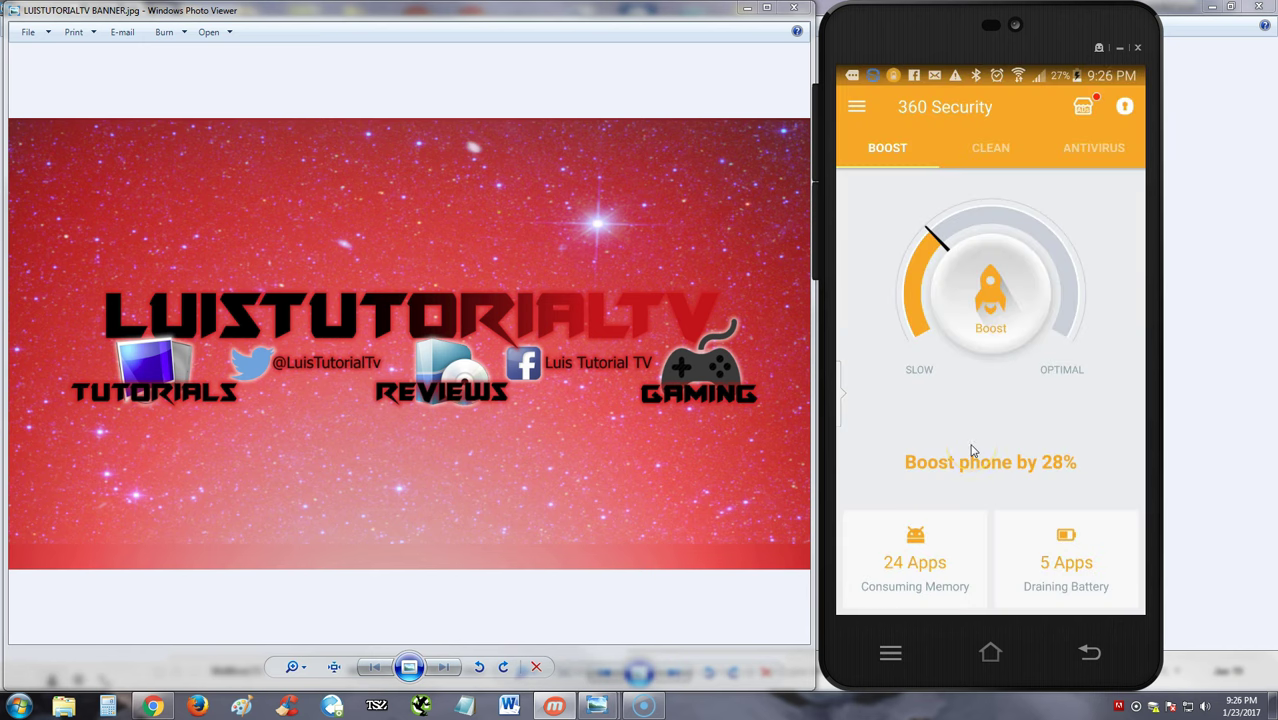
left_click(986, 148)
left_click(1080, 162)
left_click(924, 150)
left_click(990, 150)
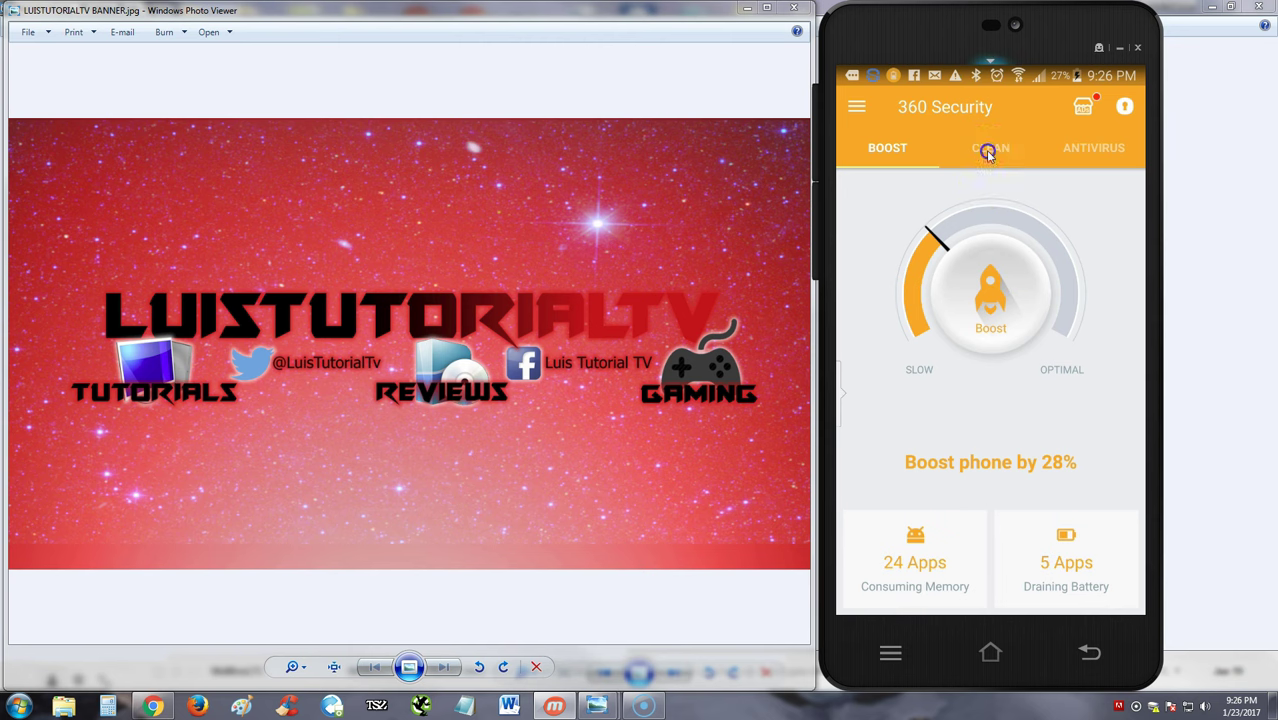
left_click(1057, 153)
left_click(900, 145)
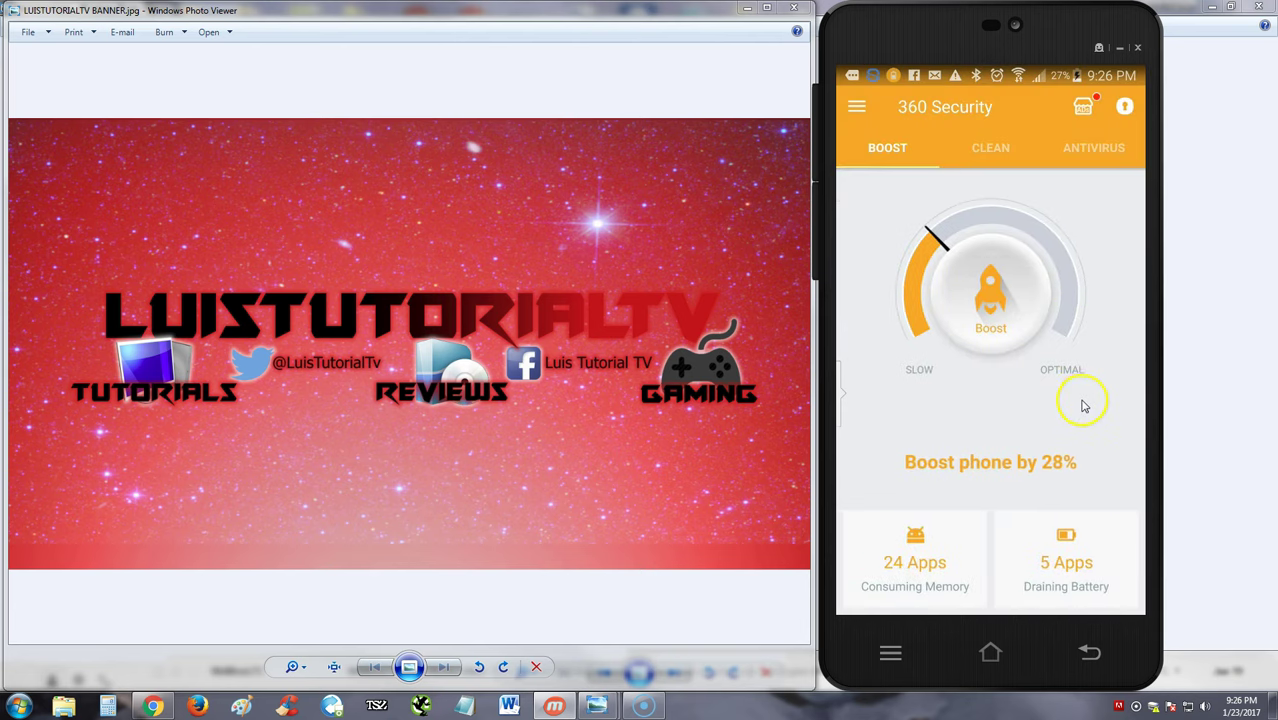